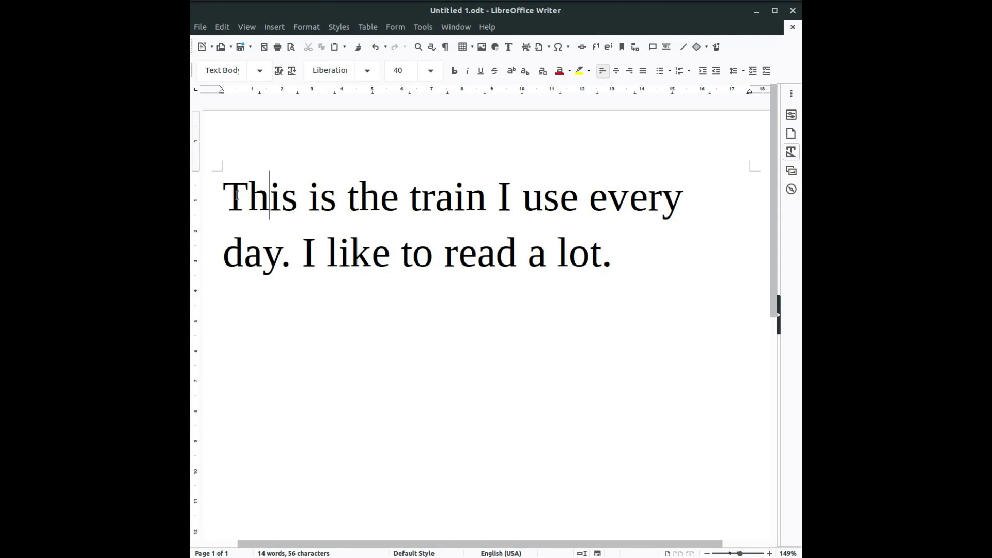
- Replace 'train' in the first sentence with the synonym 'public transport'
click(268, 197)
click(526, 254)
click(434, 203)
click(297, 199)
right_click(448, 200)
mouse_move(496, 372)
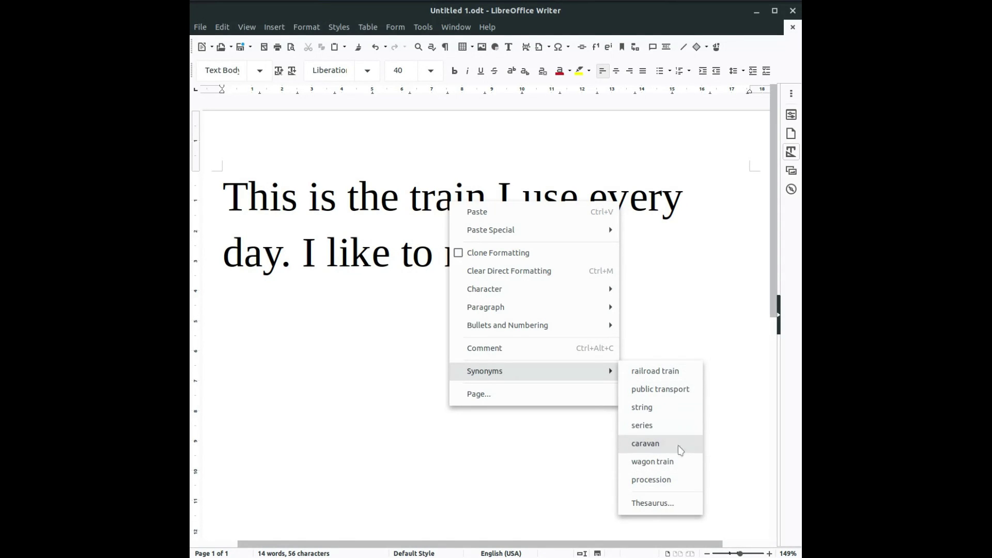
click(674, 393)
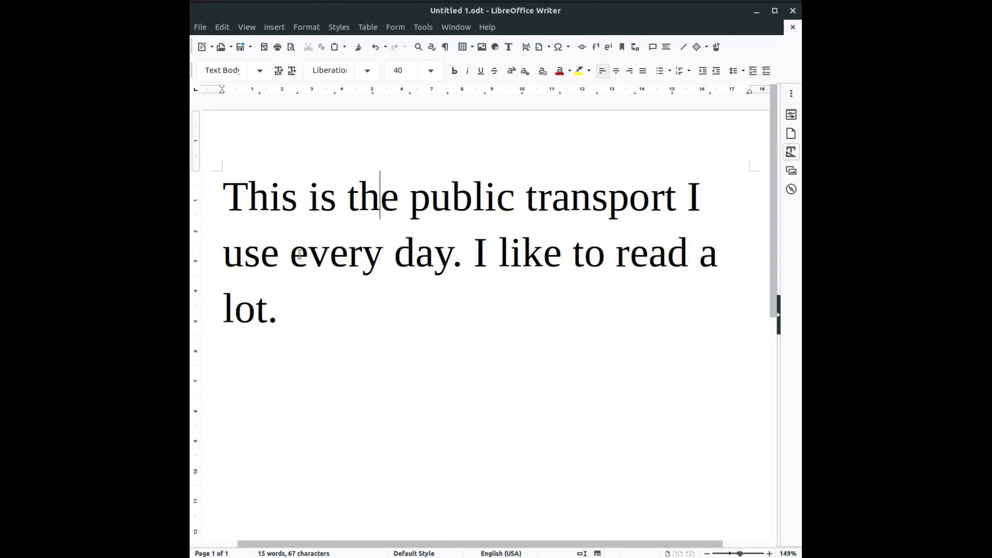
- Swap the selected words 'every day' for the synonym 'each day'
drag(290, 253, 452, 258)
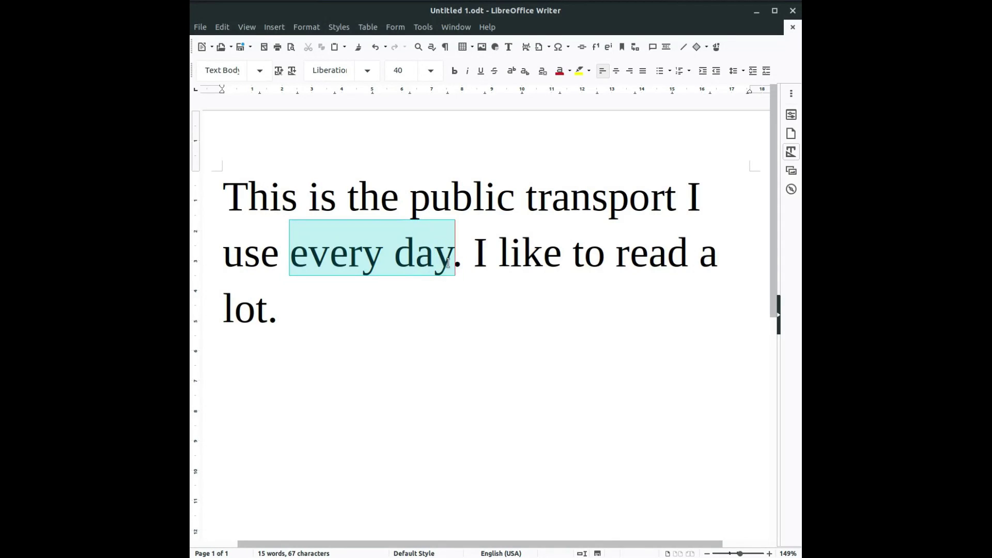
right_click(439, 266)
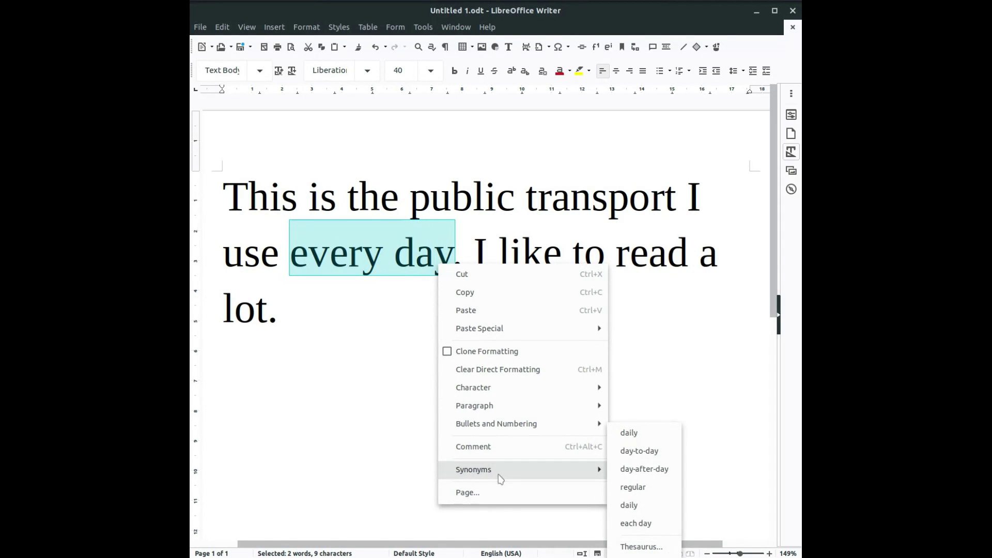
mouse_move(473, 469)
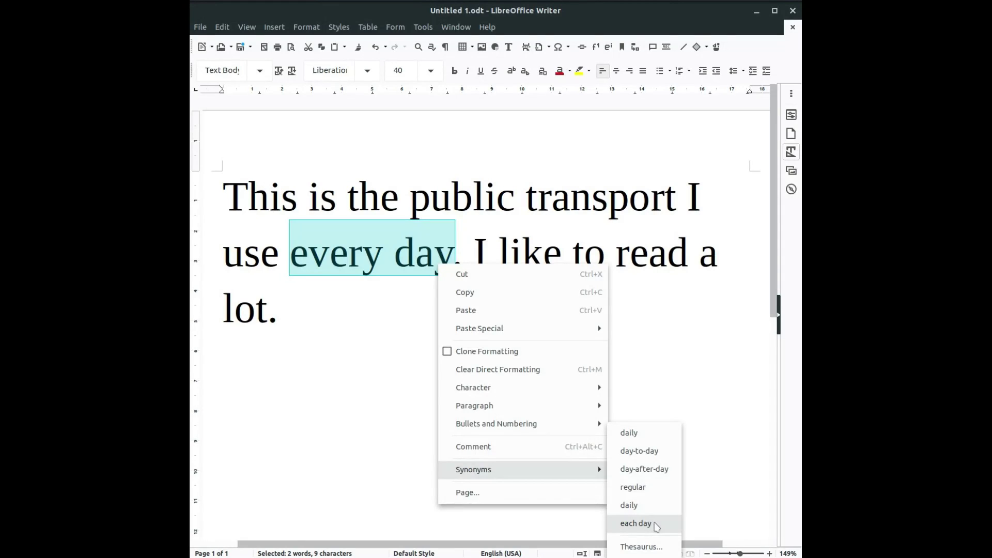
click(655, 525)
click(537, 248)
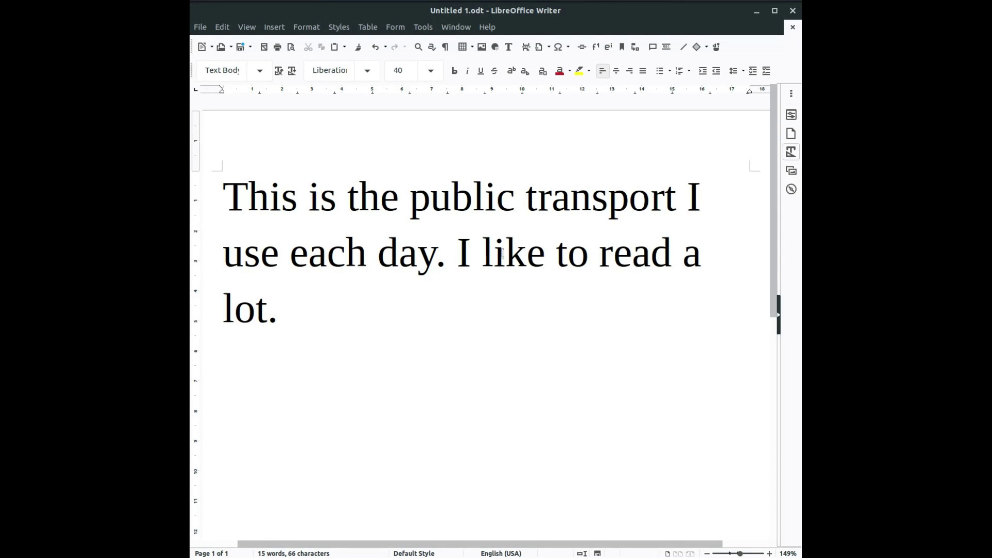
drag(484, 254, 542, 254)
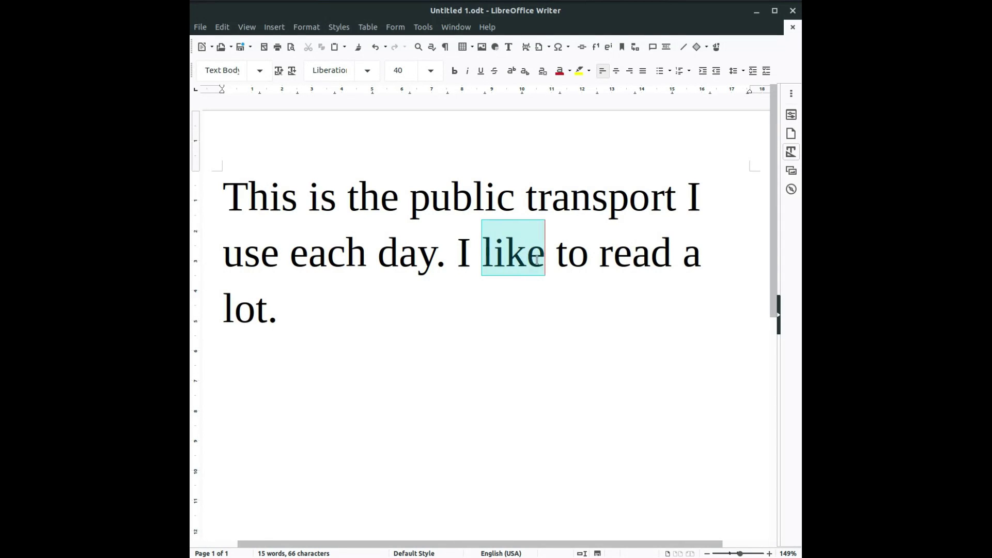
right_click(527, 262)
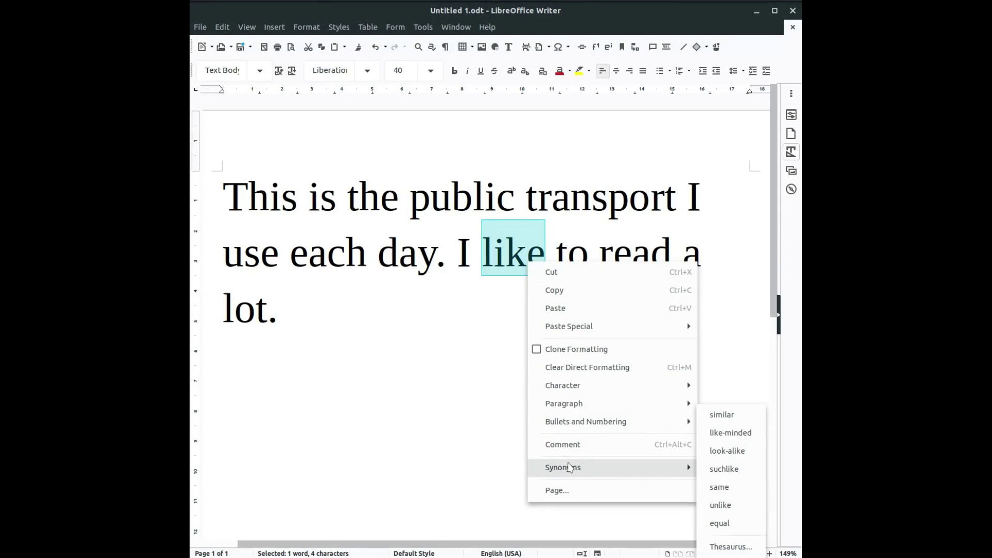
mouse_move(588, 467)
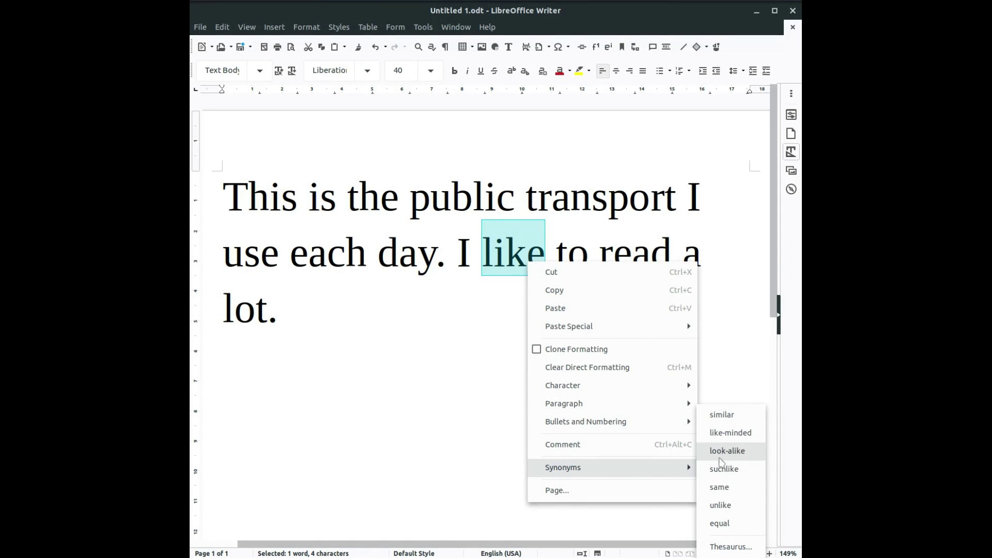
click(503, 385)
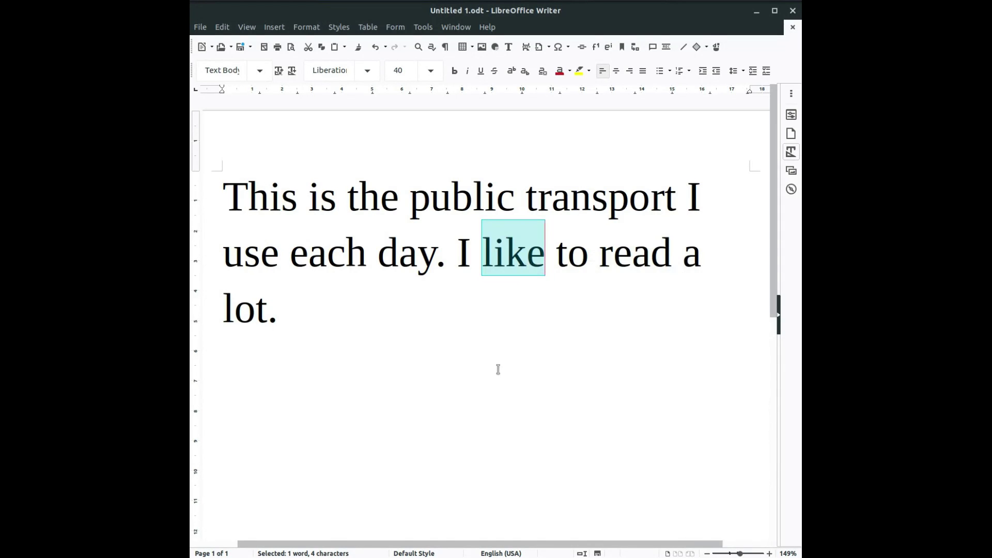
click(500, 368)
right_click(628, 259)
mouse_move(662, 430)
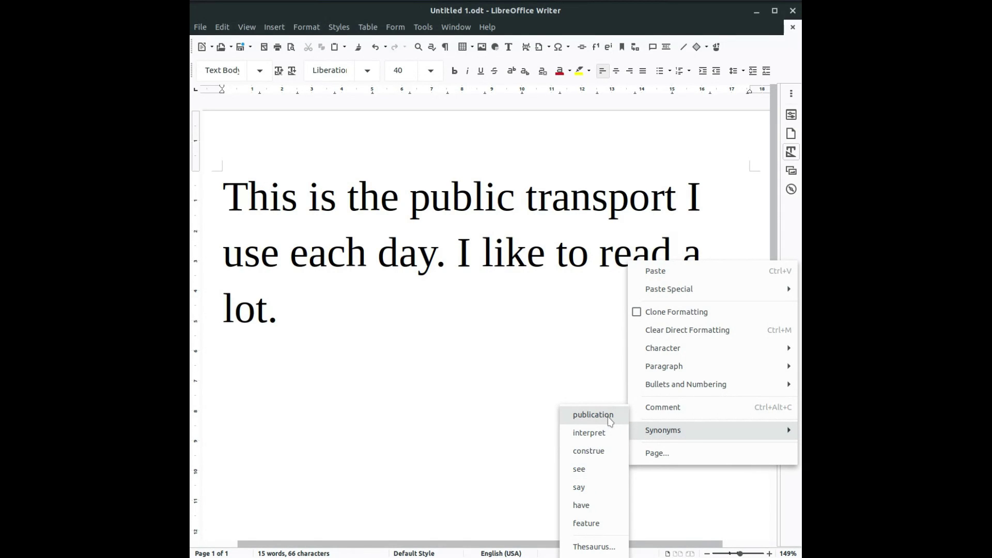
click(567, 252)
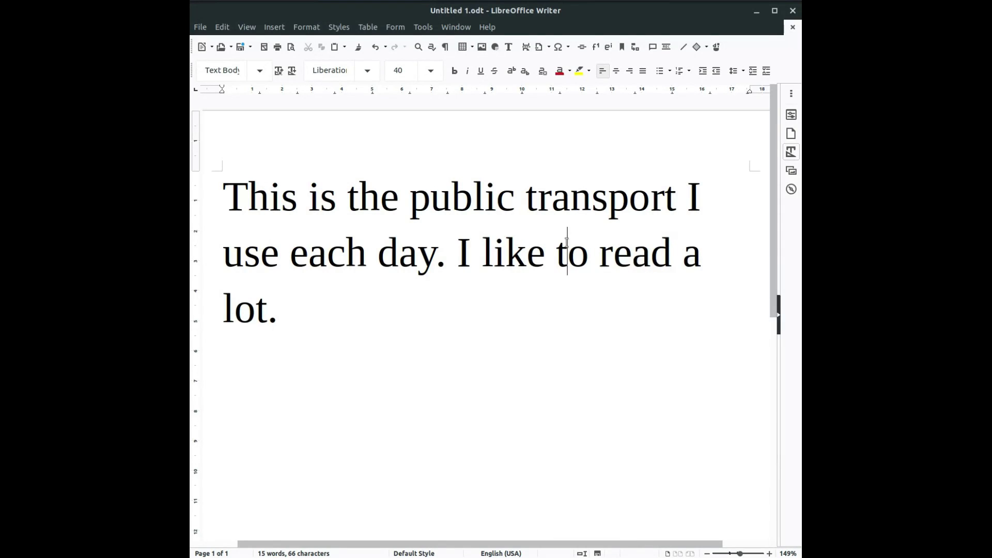
click(459, 252)
drag(460, 252, 671, 250)
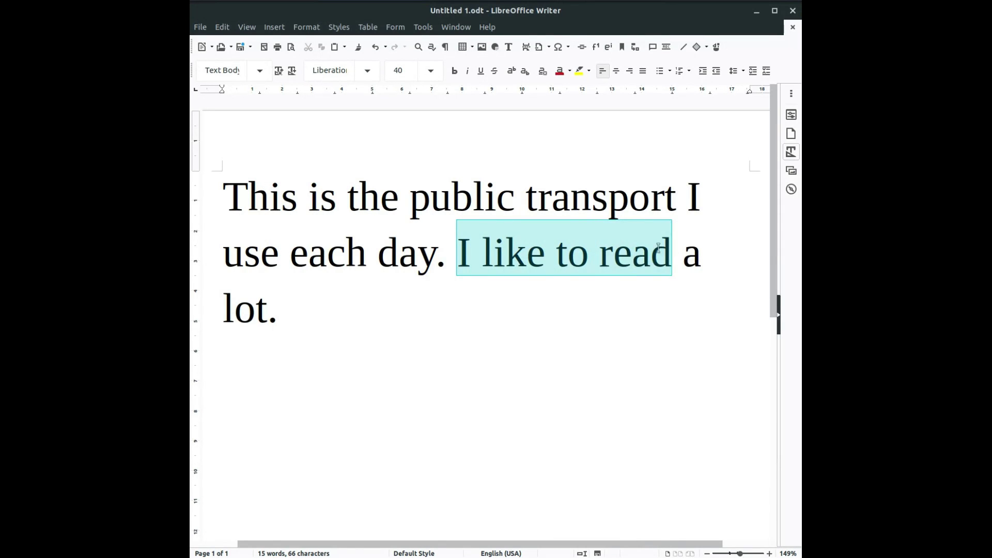
right_click(488, 246)
click(651, 318)
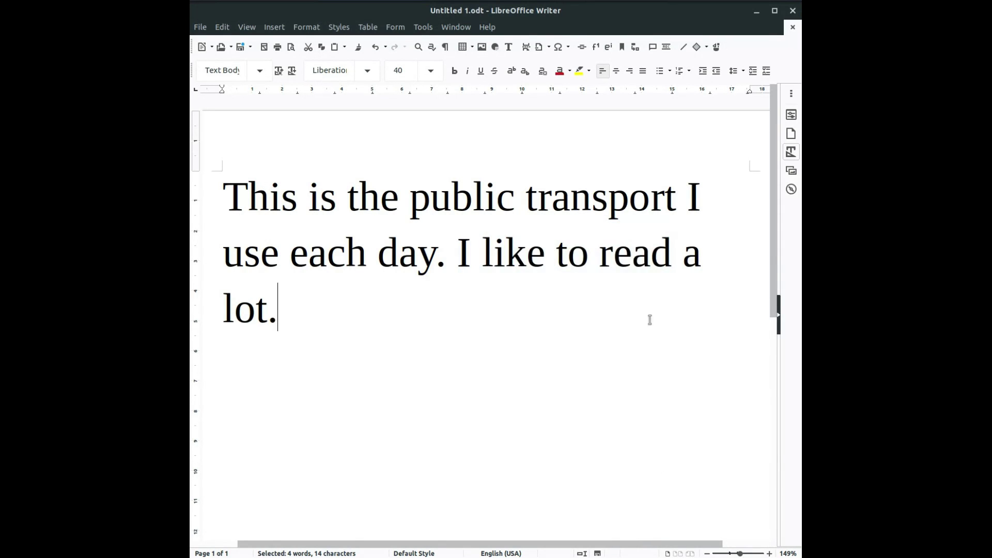
- Replace the selected 'a lot' with the synonym 'very much'
drag(268, 308, 681, 263)
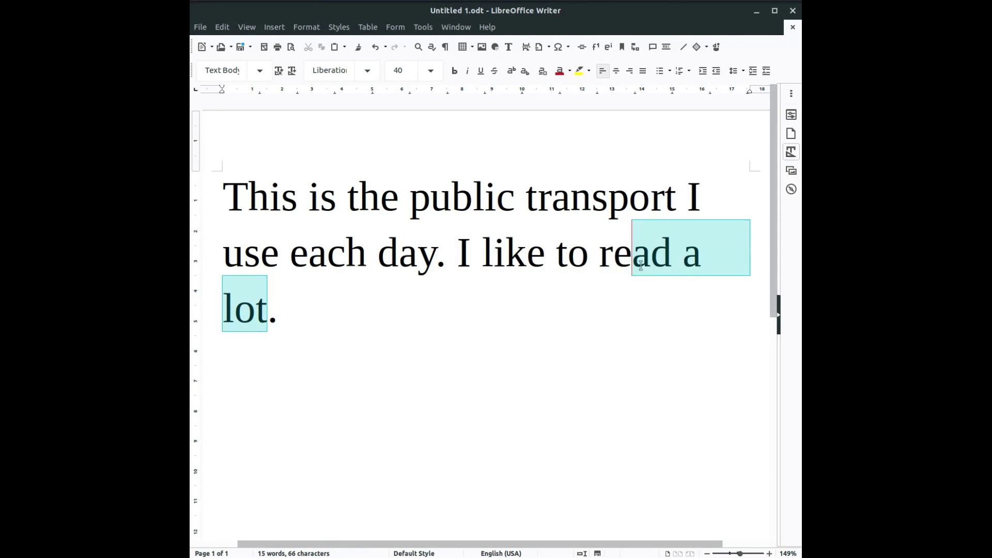
right_click(681, 268)
mouse_move(602, 469)
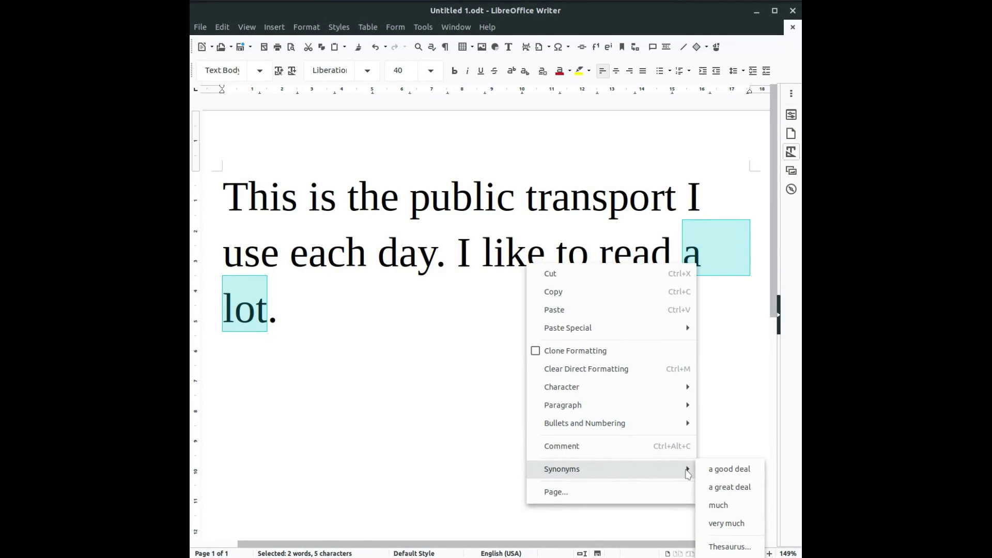
click(716, 523)
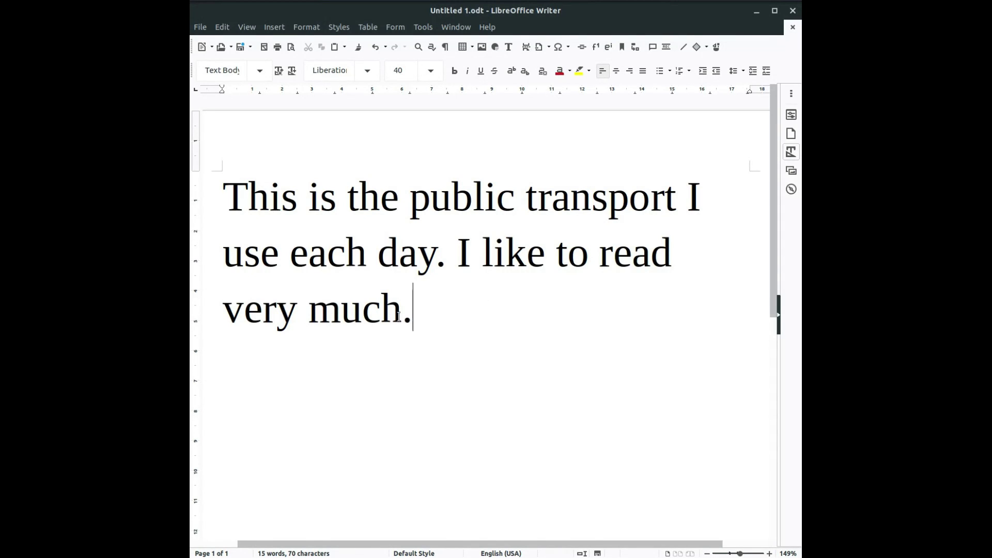
drag(402, 310, 225, 310)
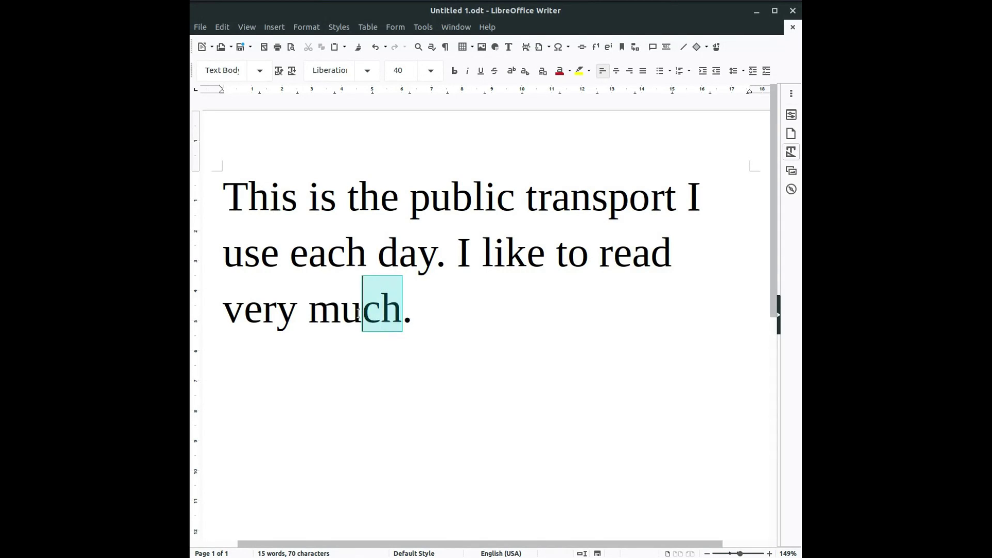
right_click(226, 313)
mouse_move(266, 521)
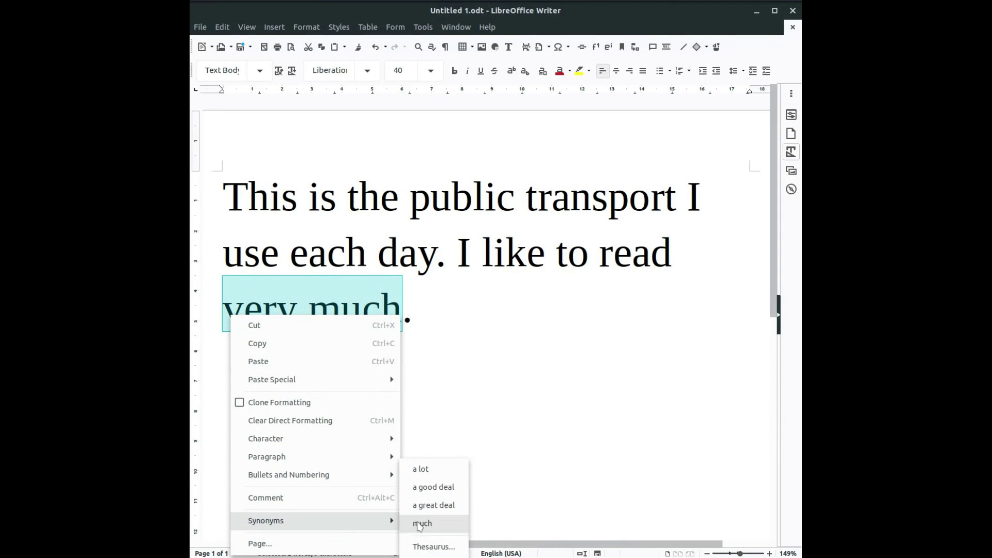
click(434, 547)
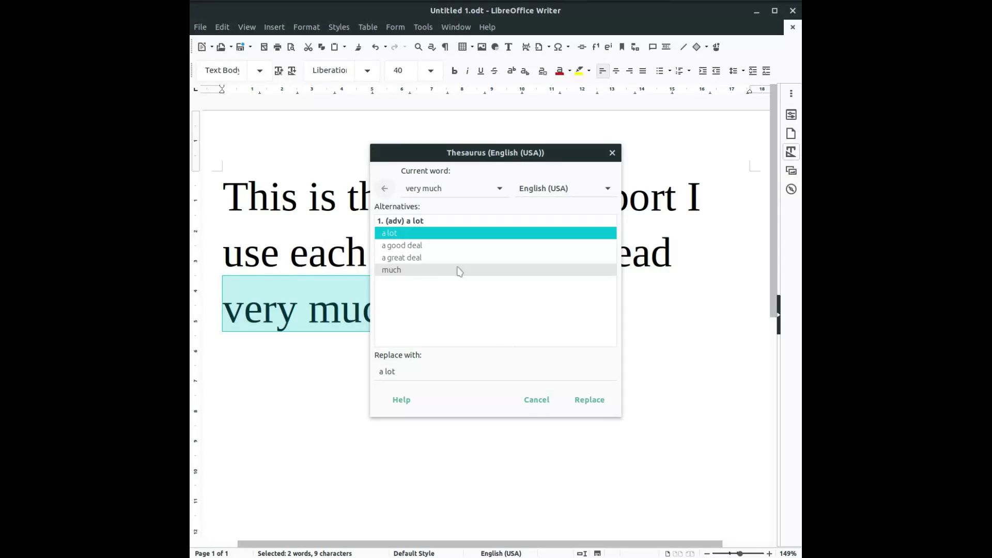
click(536, 399)
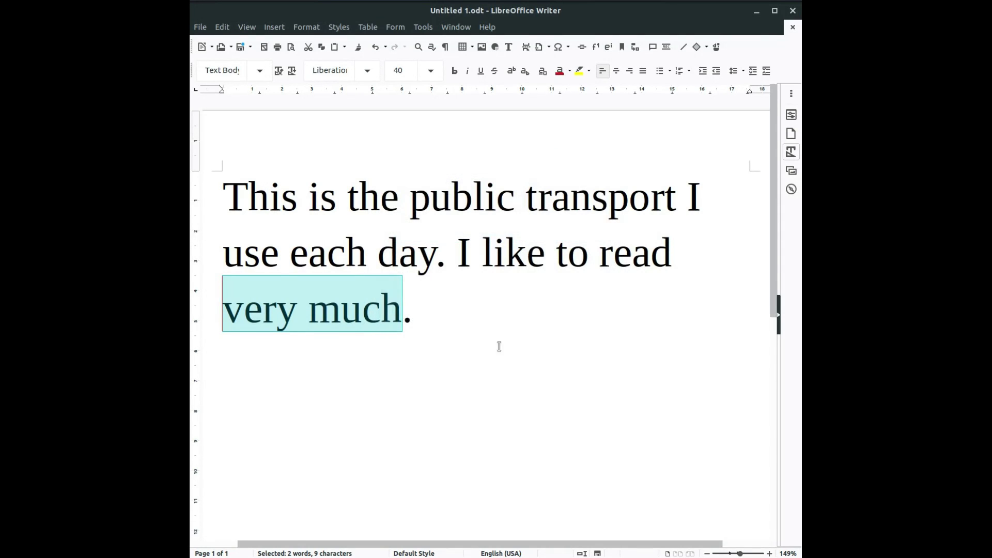
- Move the cursor after 'very much.' and bring up the context menu for 'train'
click(468, 310)
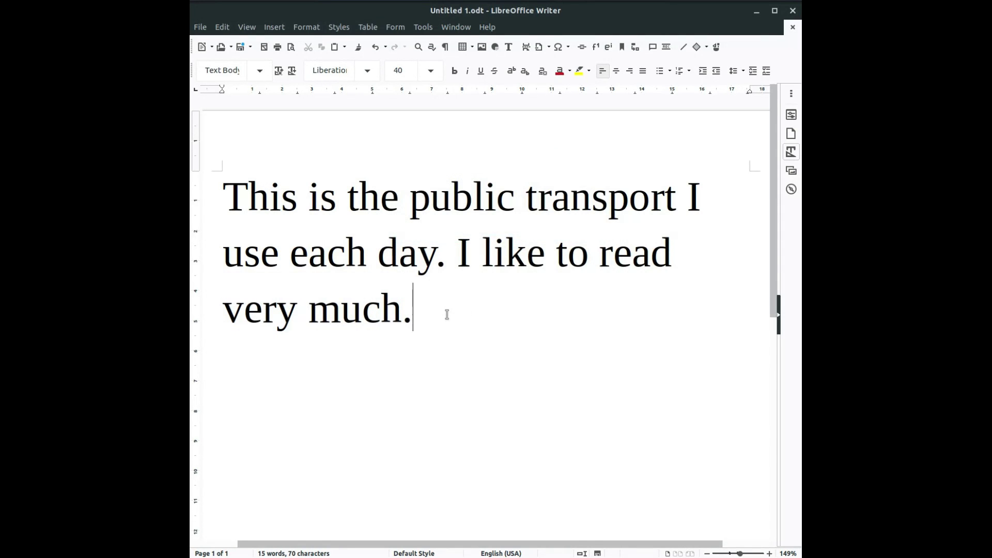
text( I l)
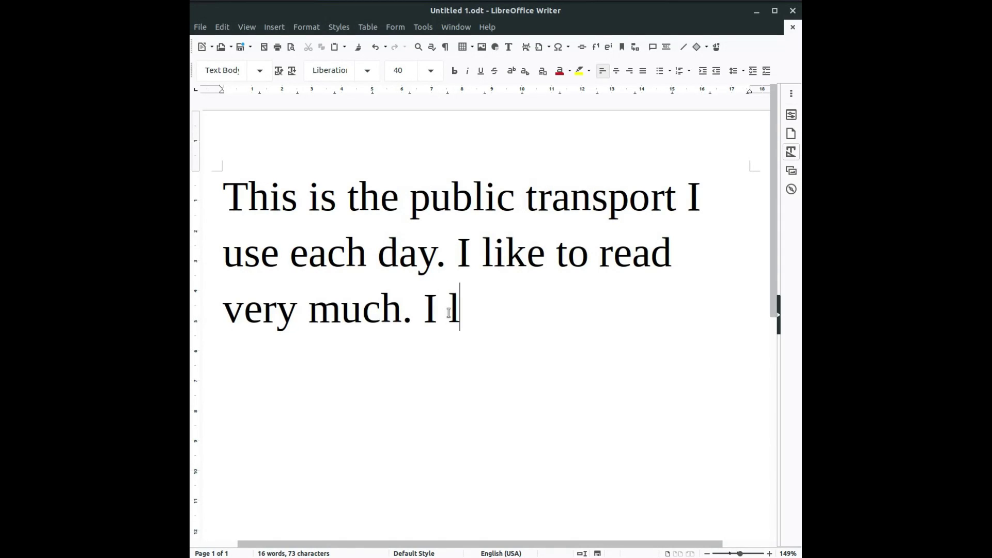
text(ike this )
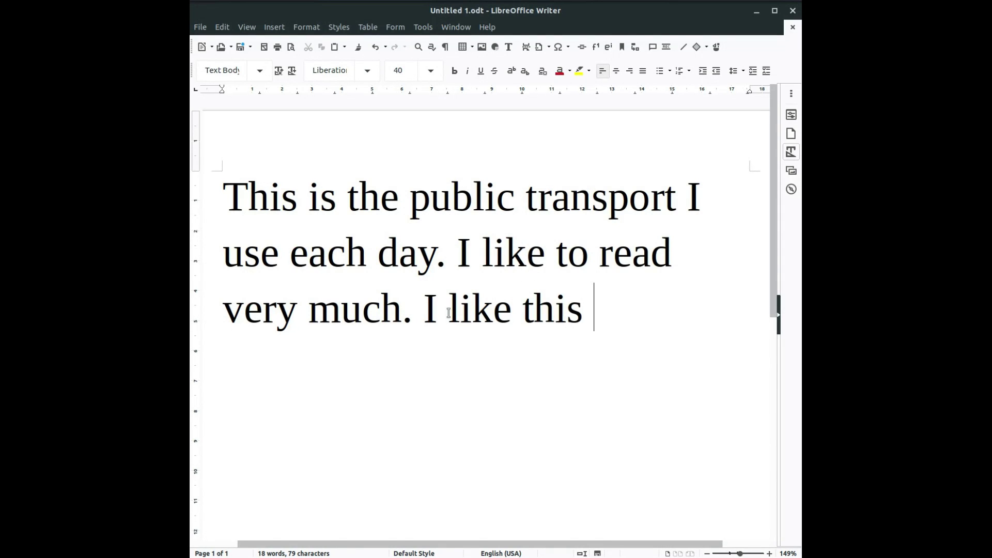
text(train.)
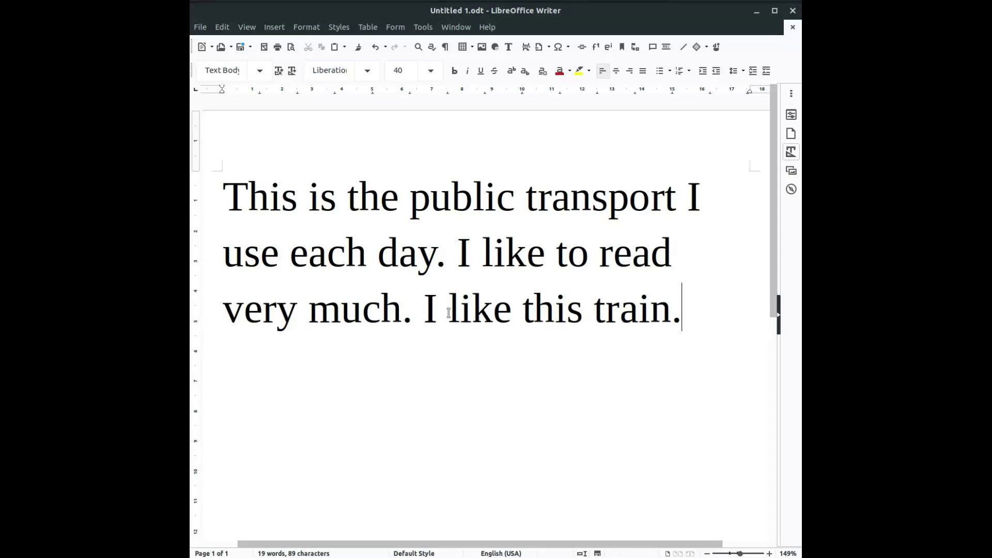
right_click(615, 318)
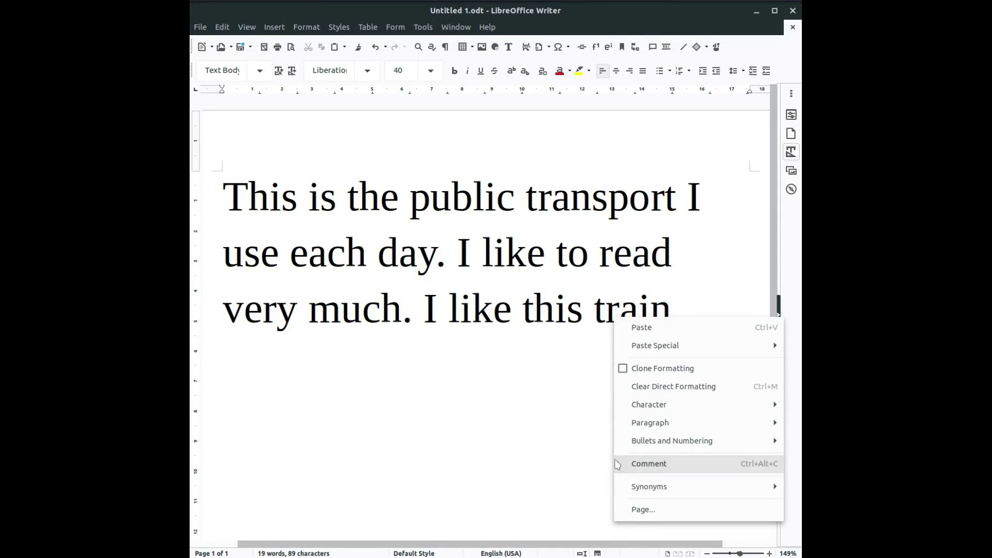
click(570, 544)
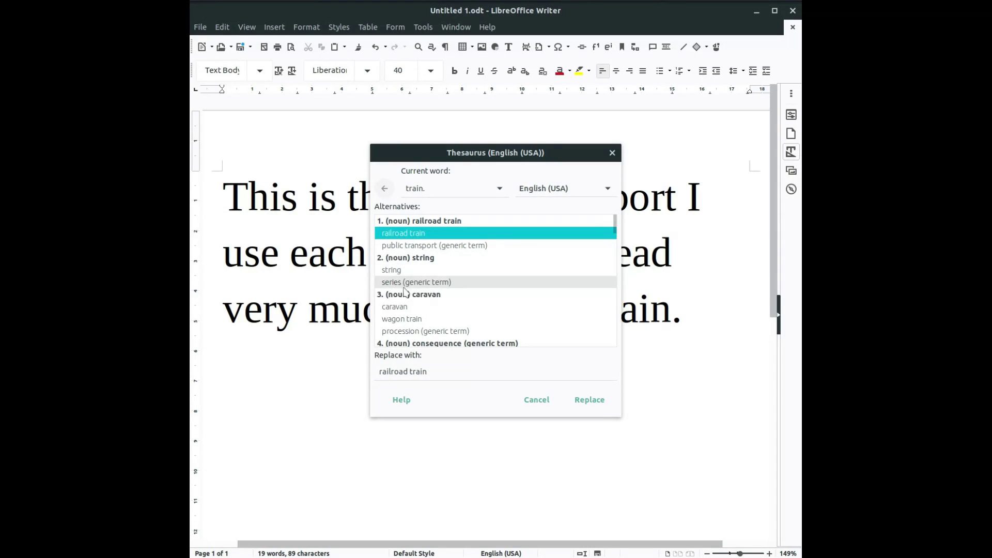
scroll(412, 320, down, 1)
scroll(413, 320, down, 1)
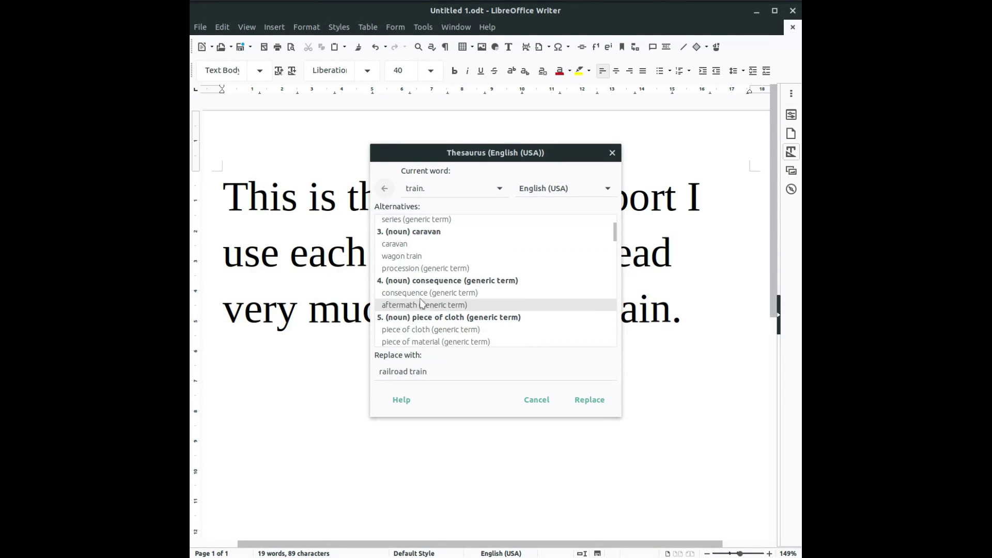
click(429, 294)
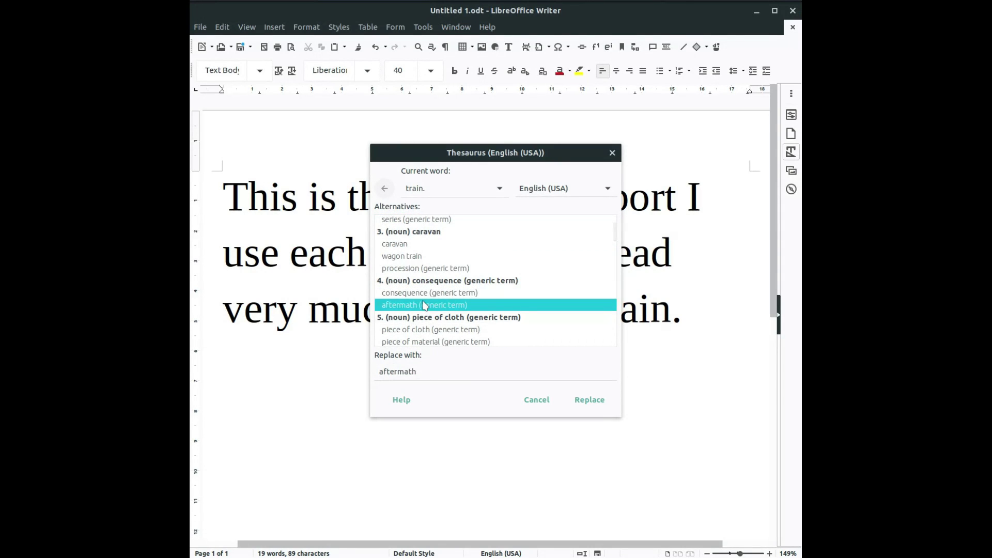
scroll(425, 306, down, 1)
click(424, 287)
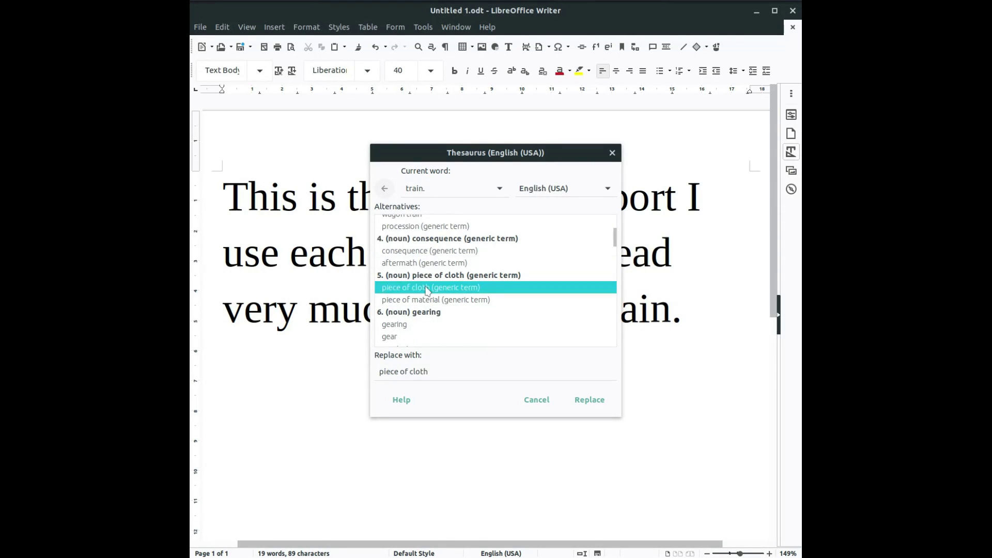
click(426, 299)
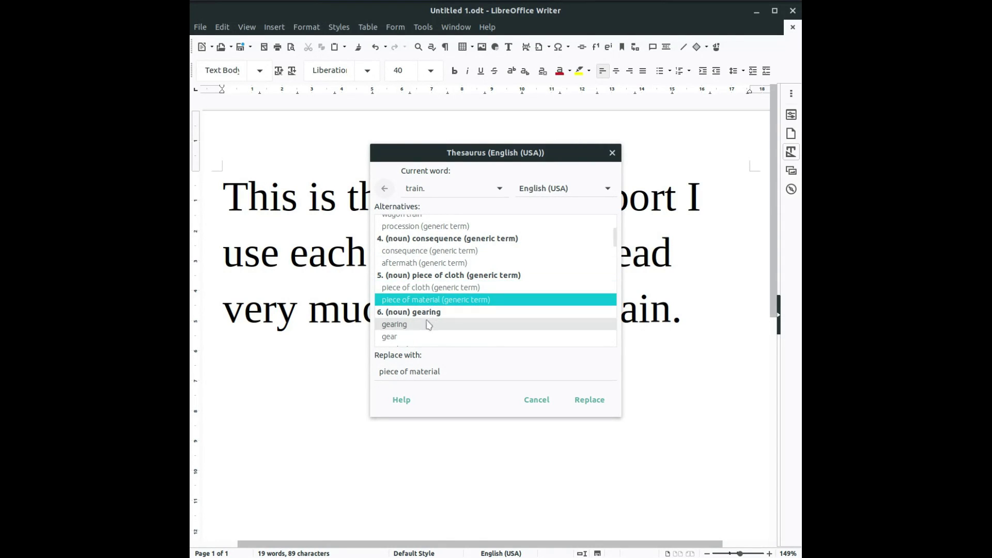
scroll(426, 306, down, 1)
scroll(425, 312, down, 1)
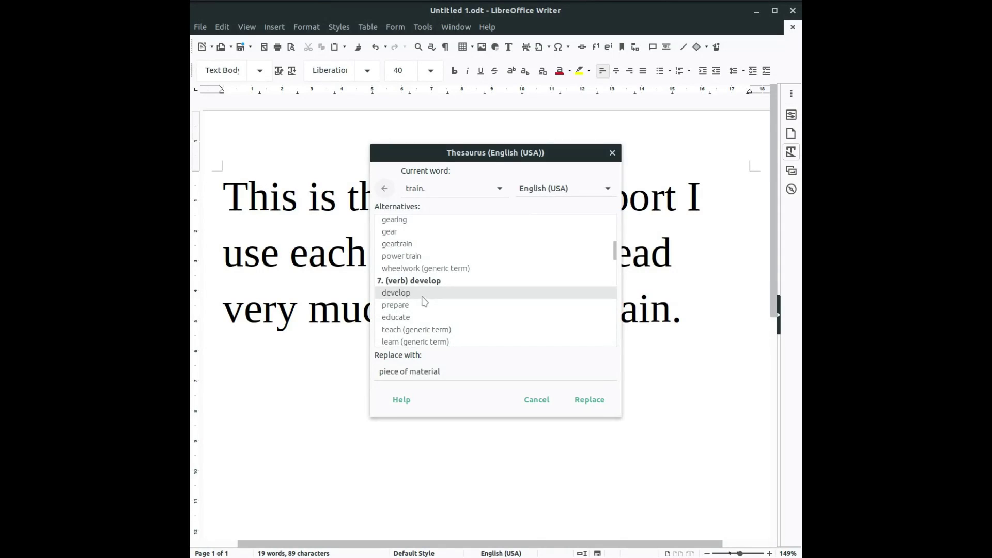
click(418, 293)
click(401, 304)
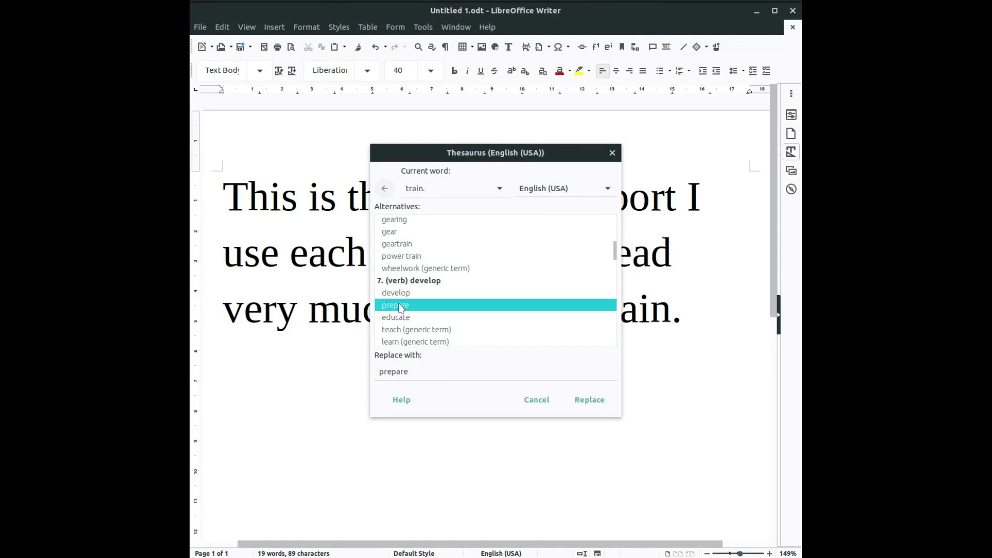
scroll(419, 310, down, 1)
scroll(421, 308, down, 1)
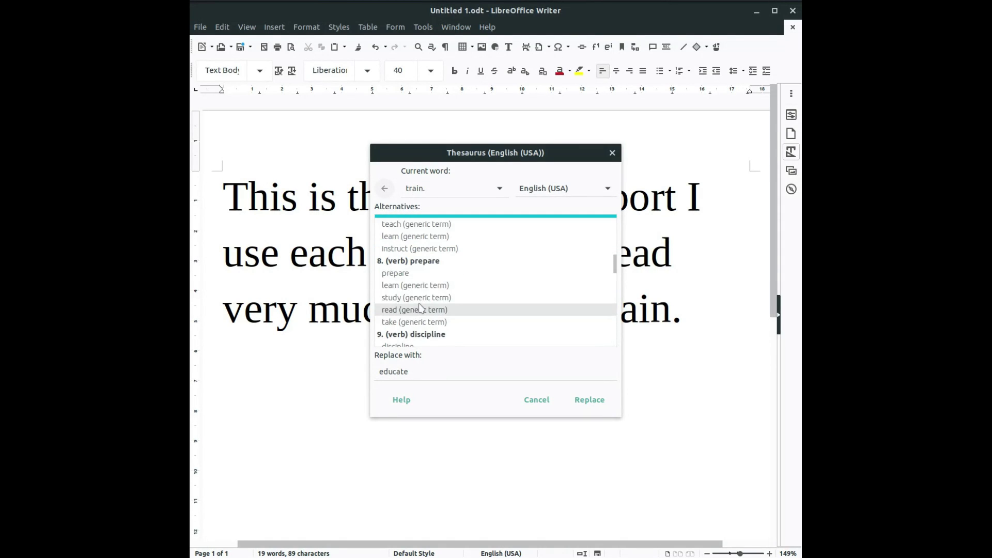
click(395, 273)
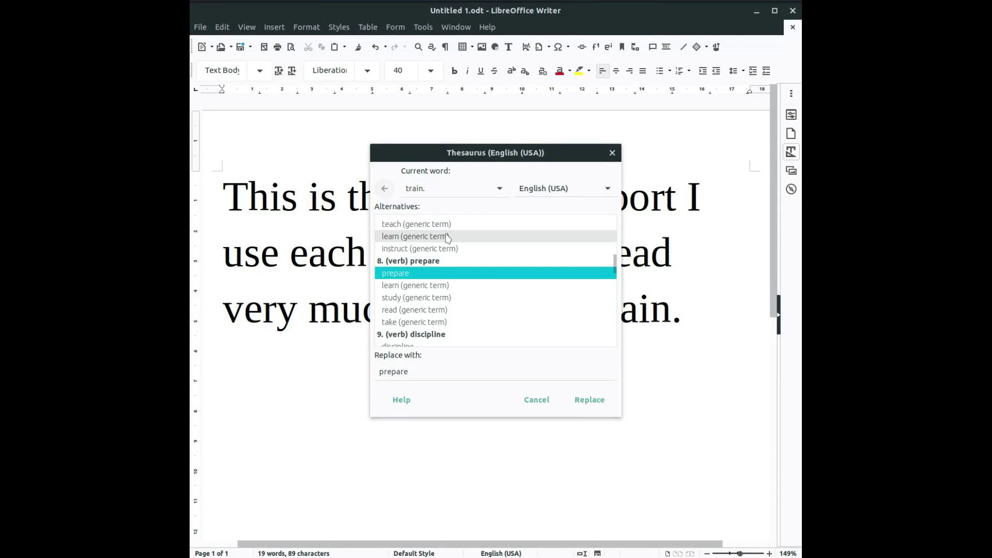
scroll(448, 242, up, 3)
scroll(448, 242, up, 3)
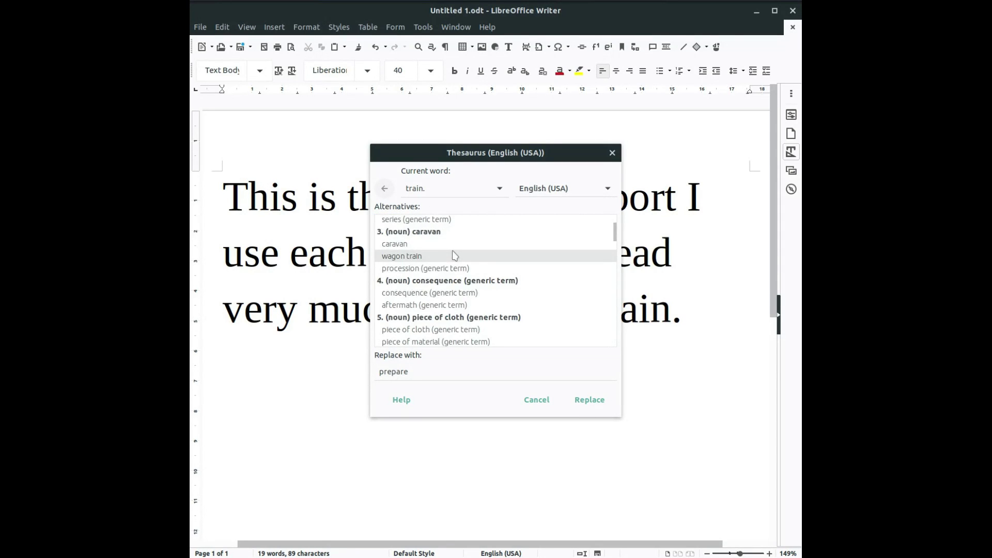
scroll(448, 241, up, 3)
scroll(446, 239, up, 1)
scroll(445, 236, down, 3)
scroll(444, 256, down, 3)
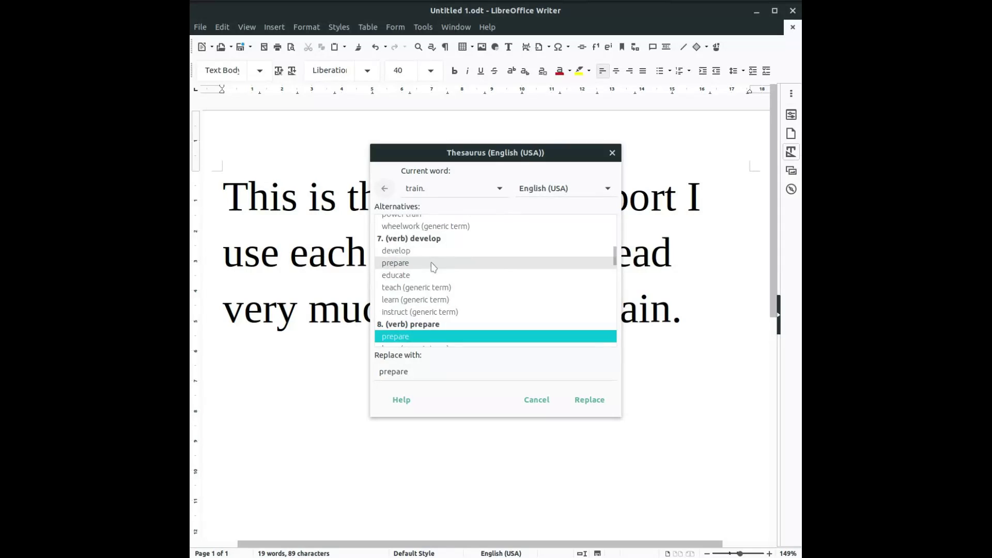
scroll(442, 272, down, 1)
scroll(441, 280, down, 2)
scroll(441, 280, down, 3)
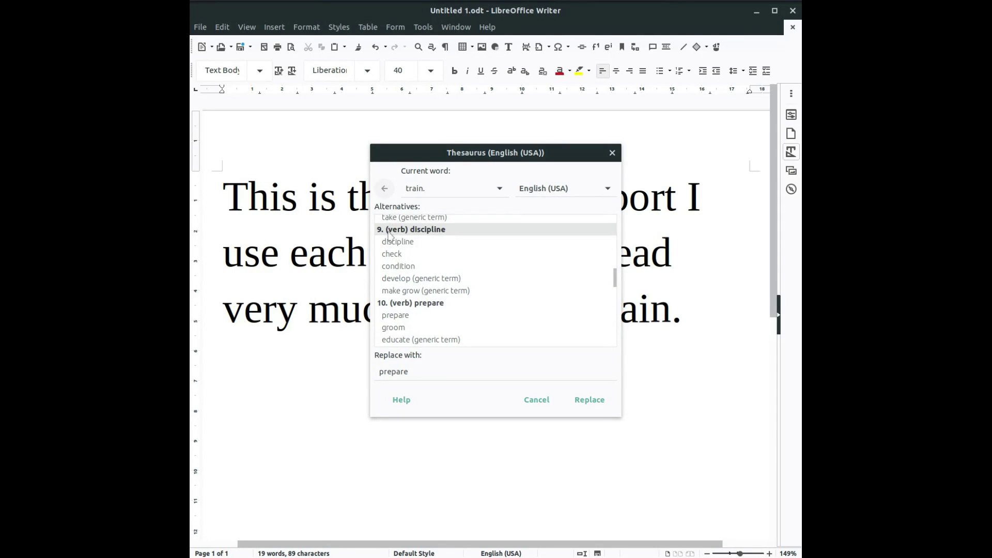
scroll(414, 284, down, 2)
scroll(411, 295, down, 2)
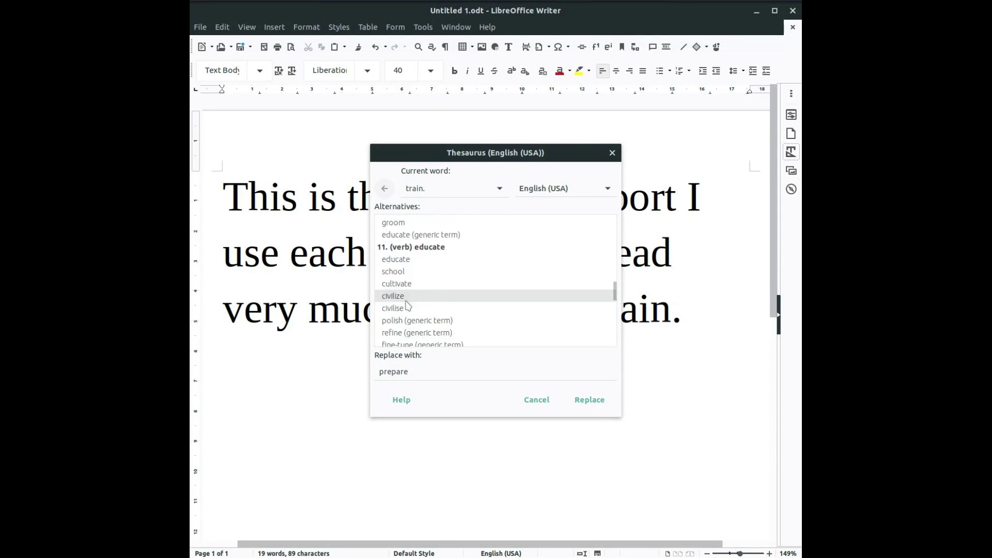
scroll(405, 315, down, 2)
scroll(405, 315, down, 3)
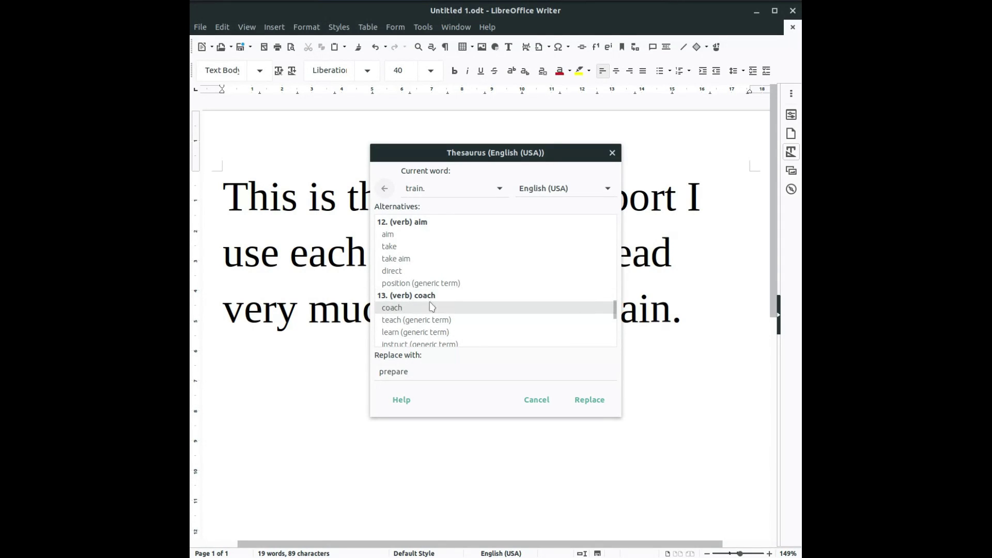
click(431, 308)
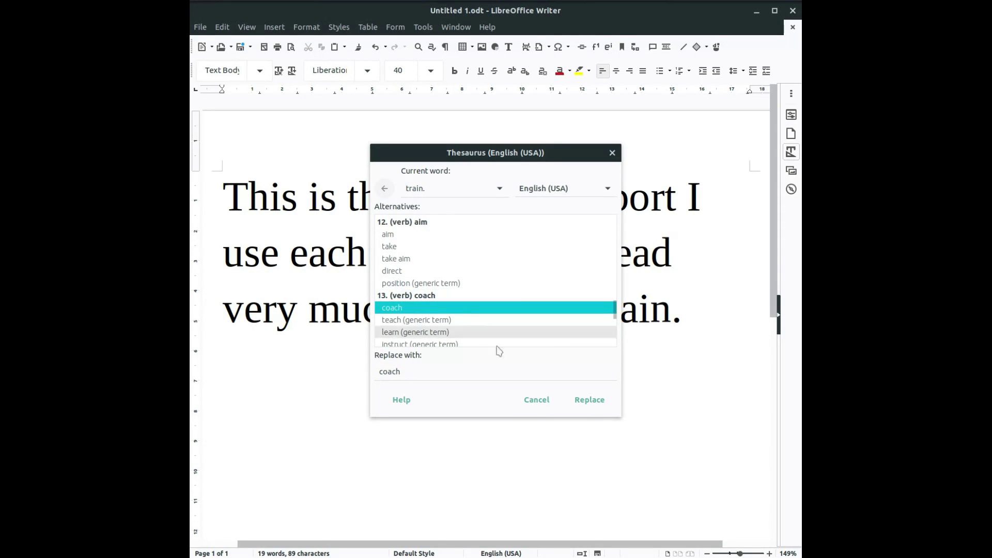
click(536, 400)
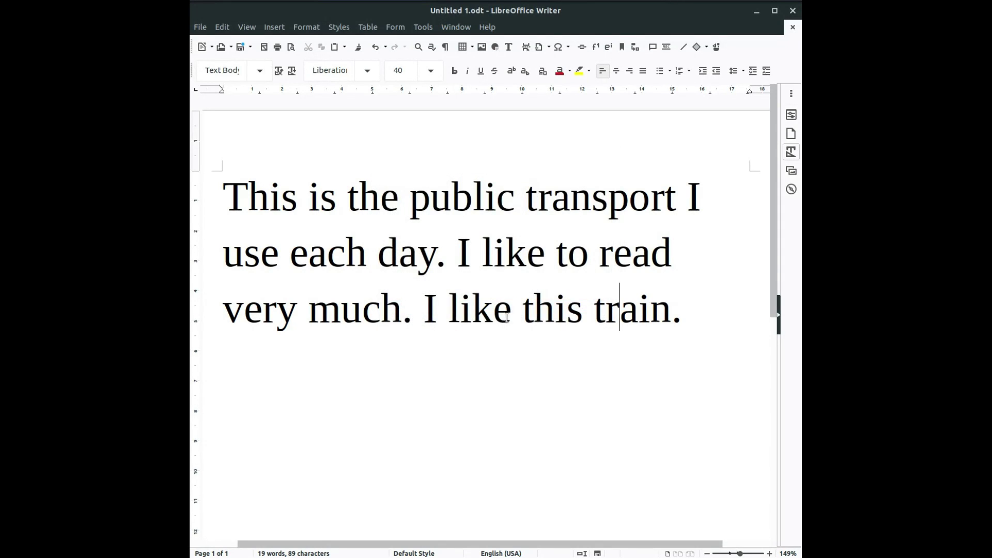
click(672, 317)
key(BackSpace)
key(BackSpace)
key(BackSpace)
key(BackSpace)
key(BackSpace)
key(BackSpace)
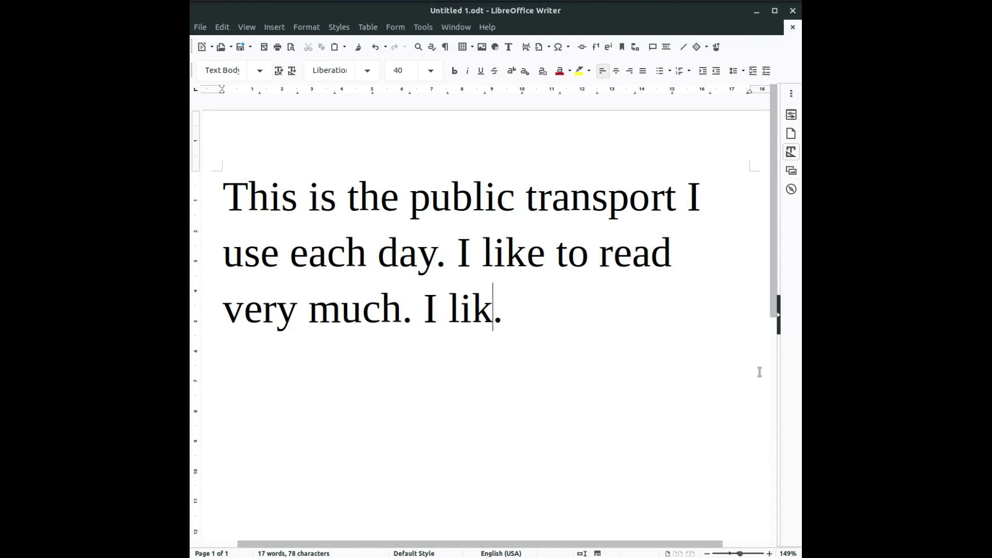
key(BackSpace)
key(BackSpace)
key(BackSpace)
text(train )
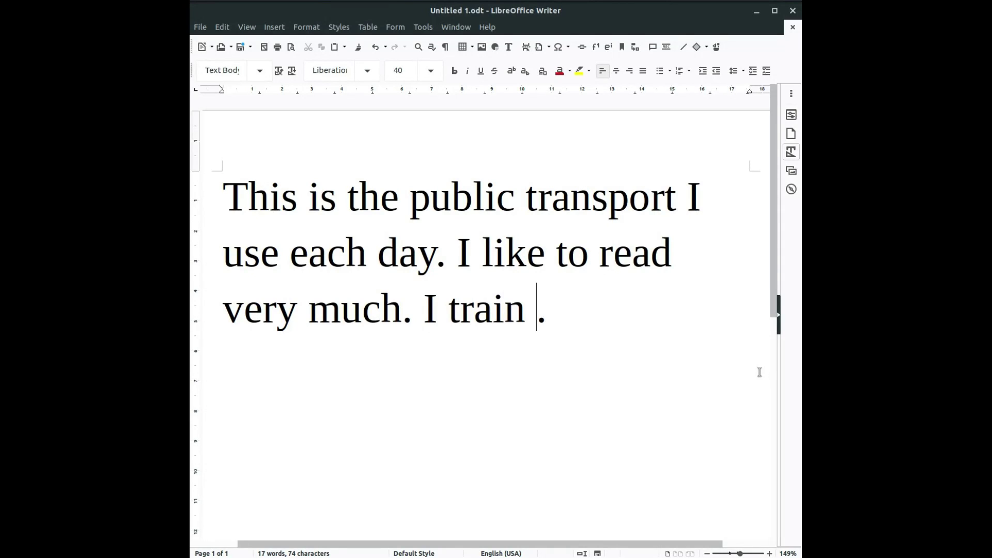
text(them )
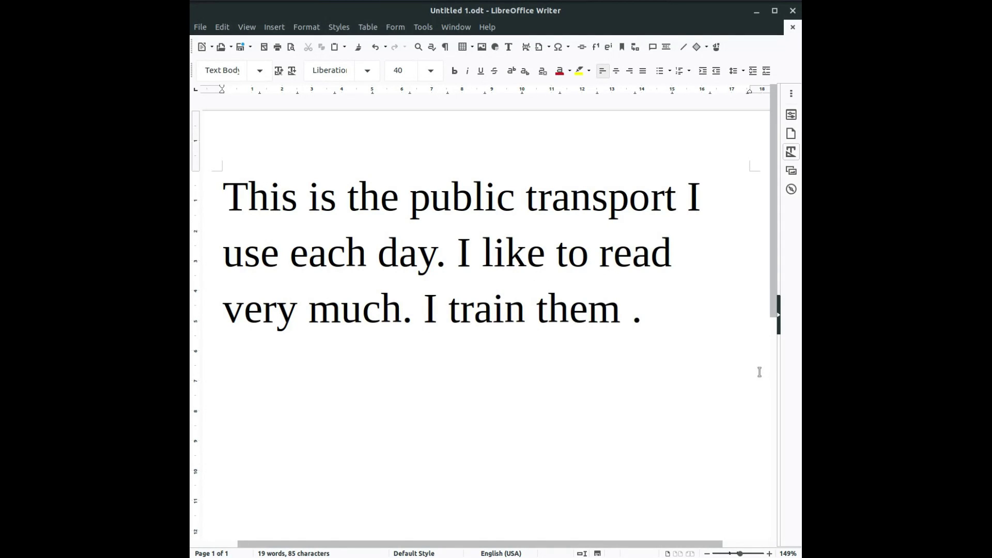
text(very much)
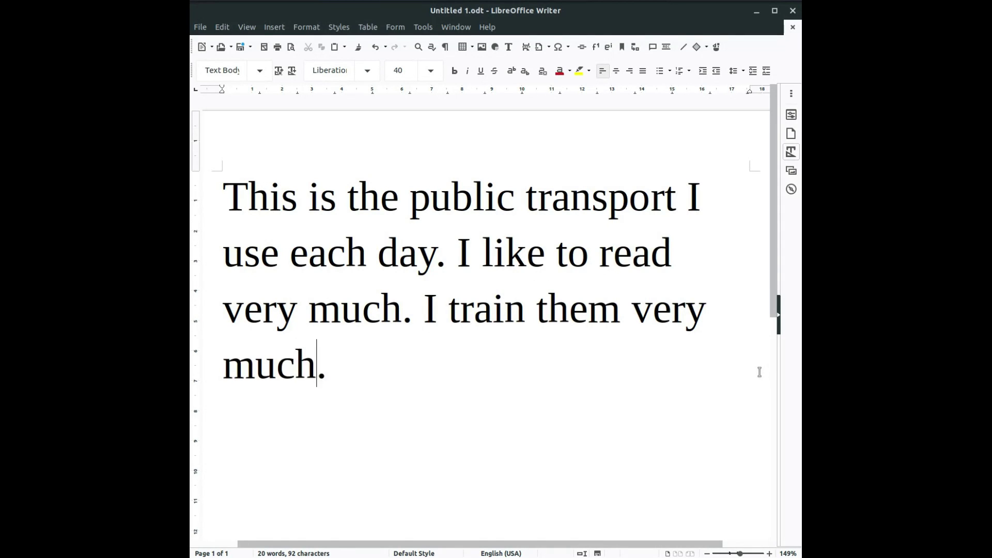
text( in t)
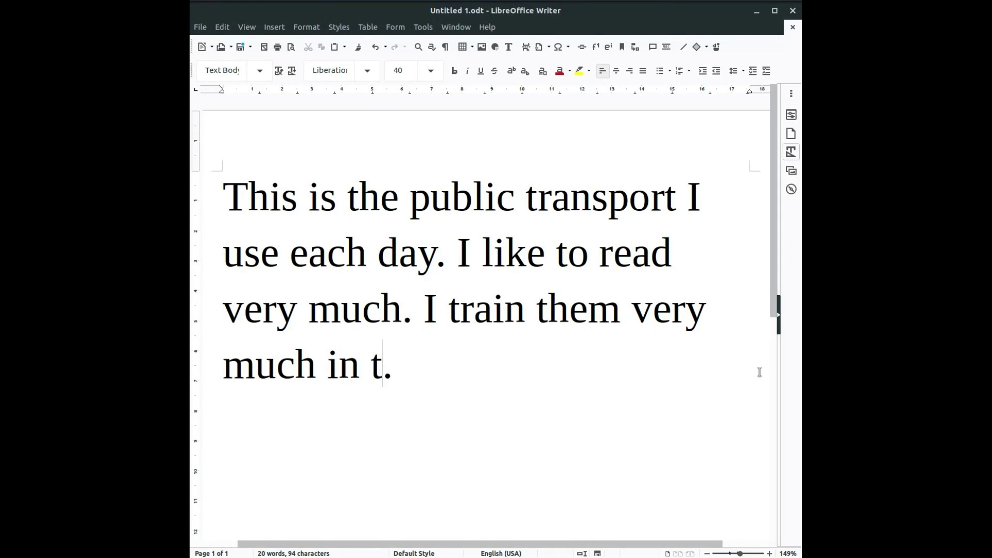
text(he gym)
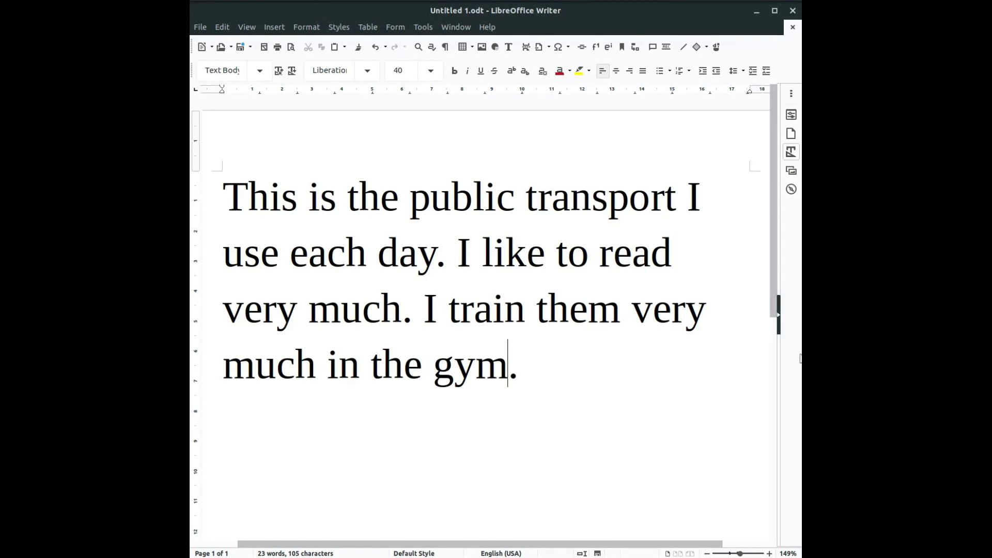
- In the Thesaurus for 'train', weigh prepare, coach and instruct, then replace it with 'teach'
right_click(491, 319)
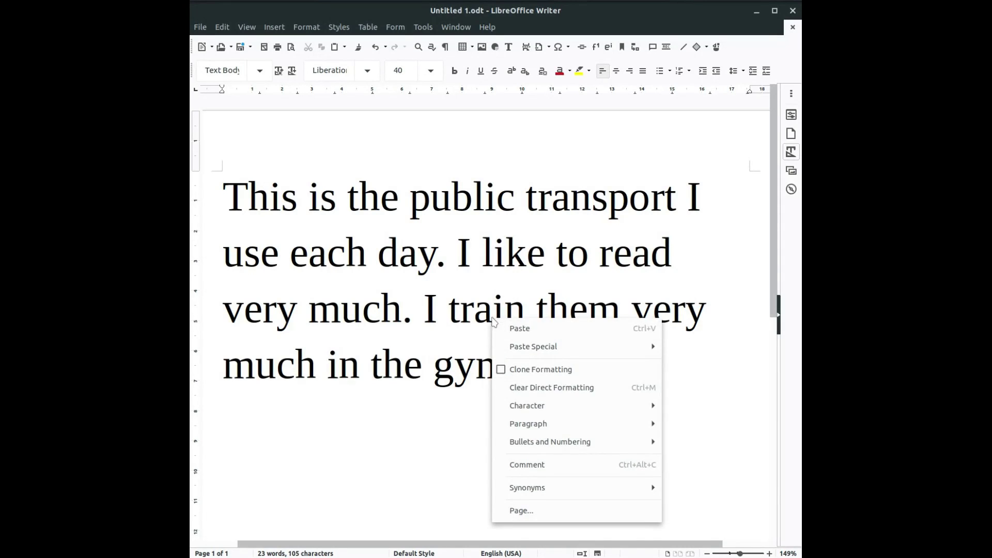
mouse_move(543, 487)
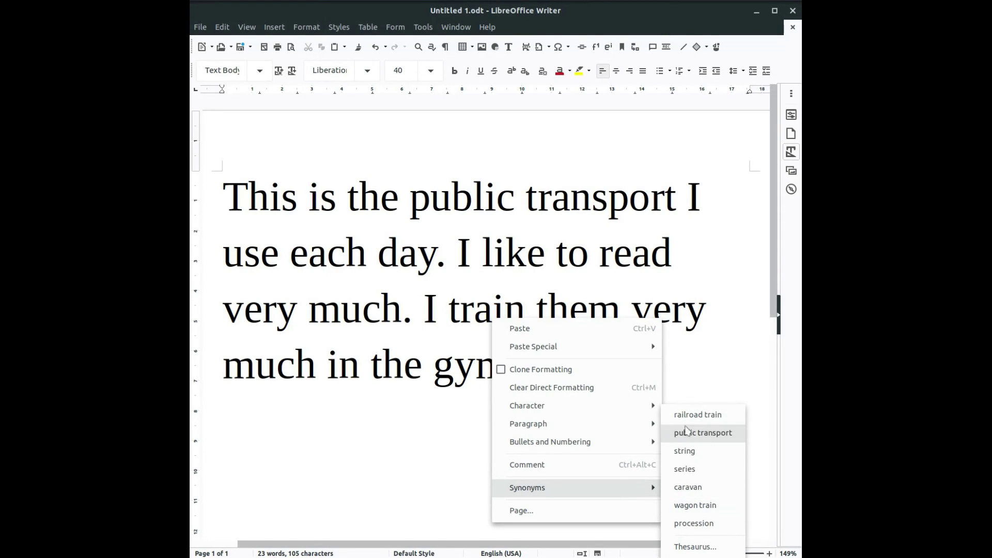
click(695, 547)
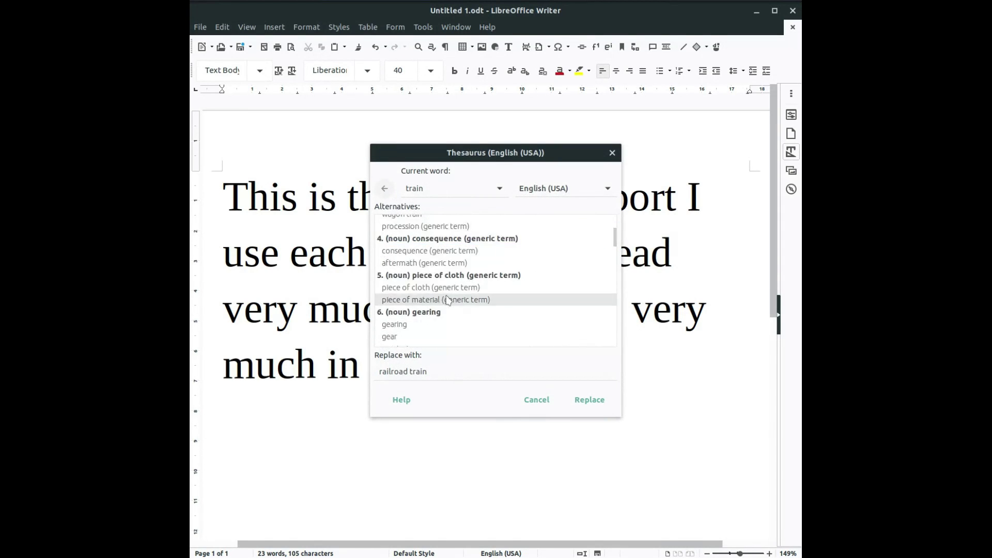
scroll(447, 299, down, 5)
scroll(448, 299, down, 3)
scroll(447, 299, up, 2)
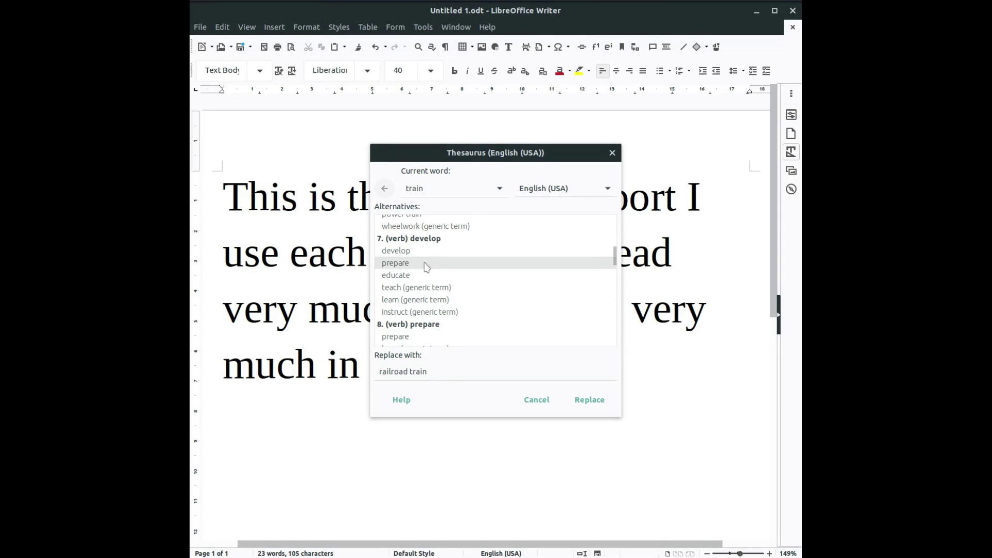
click(425, 264)
click(463, 288)
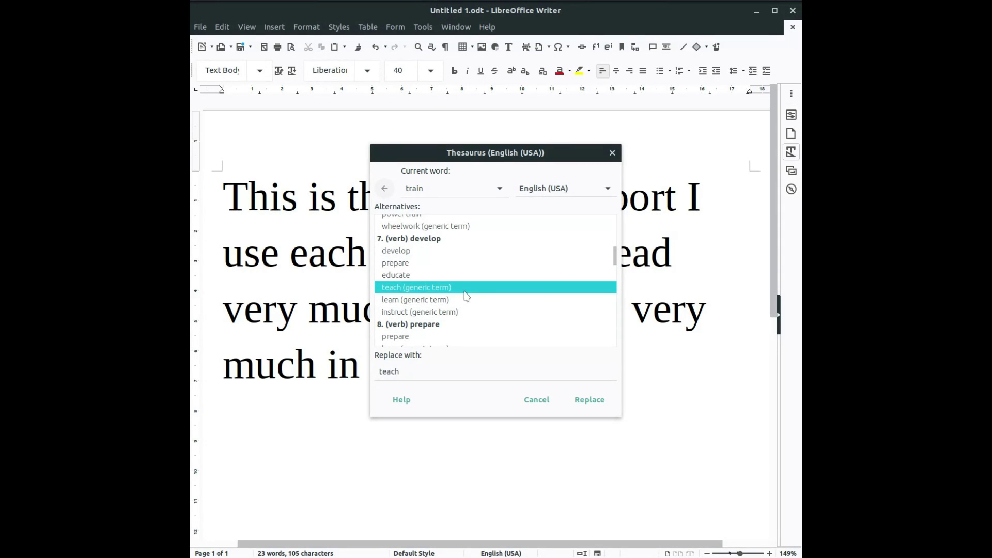
scroll(445, 333, down, 1)
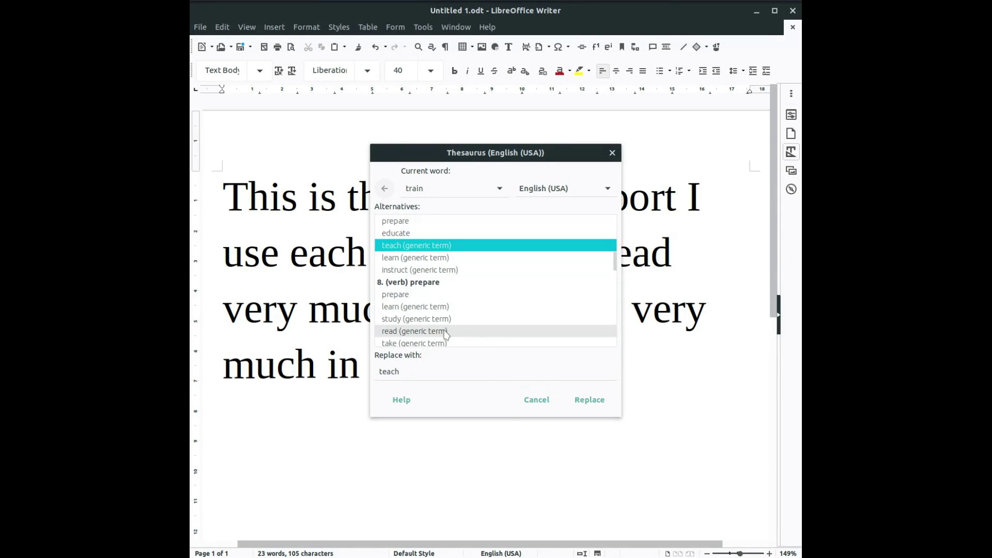
scroll(445, 326, down, 1)
scroll(441, 314, down, 1)
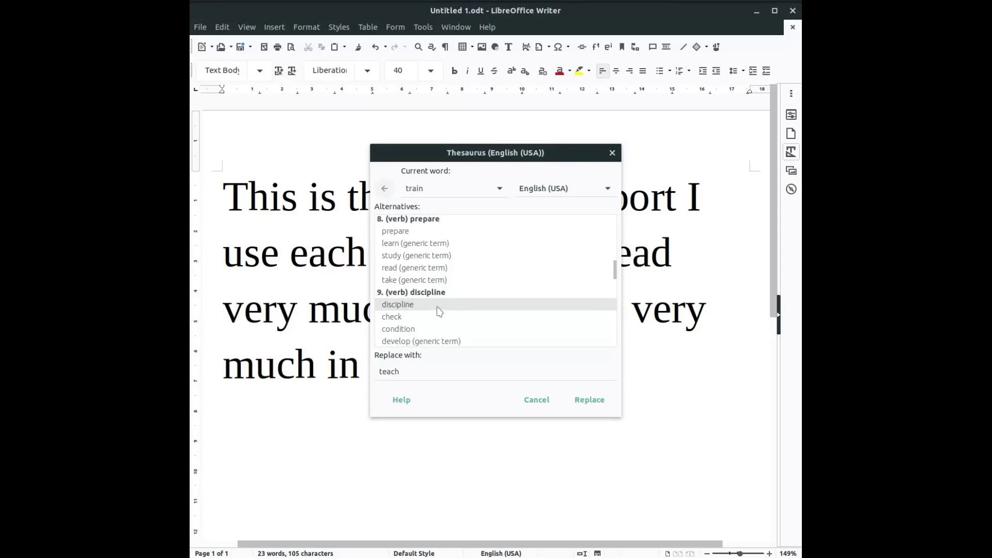
scroll(438, 310, down, 1)
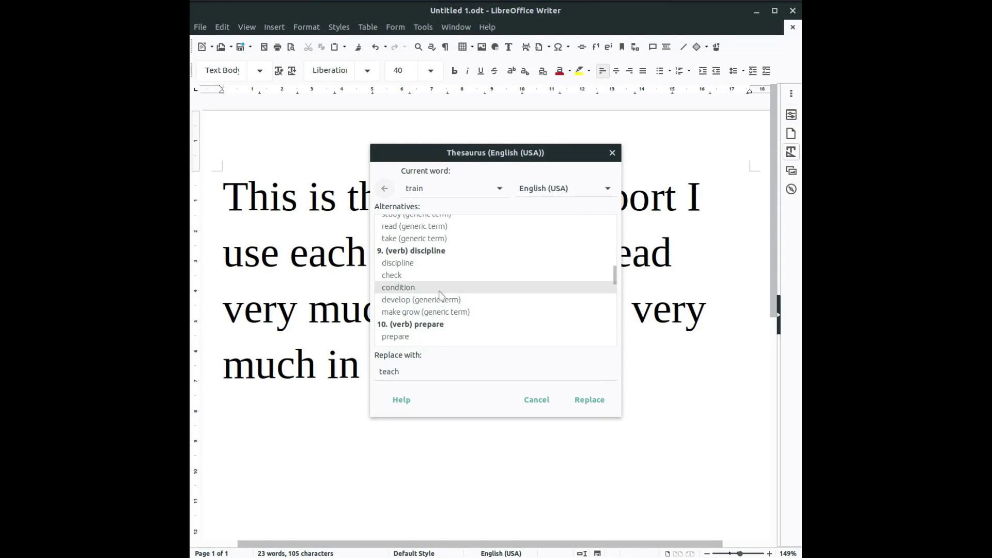
scroll(440, 293, down, 1)
scroll(436, 306, down, 1)
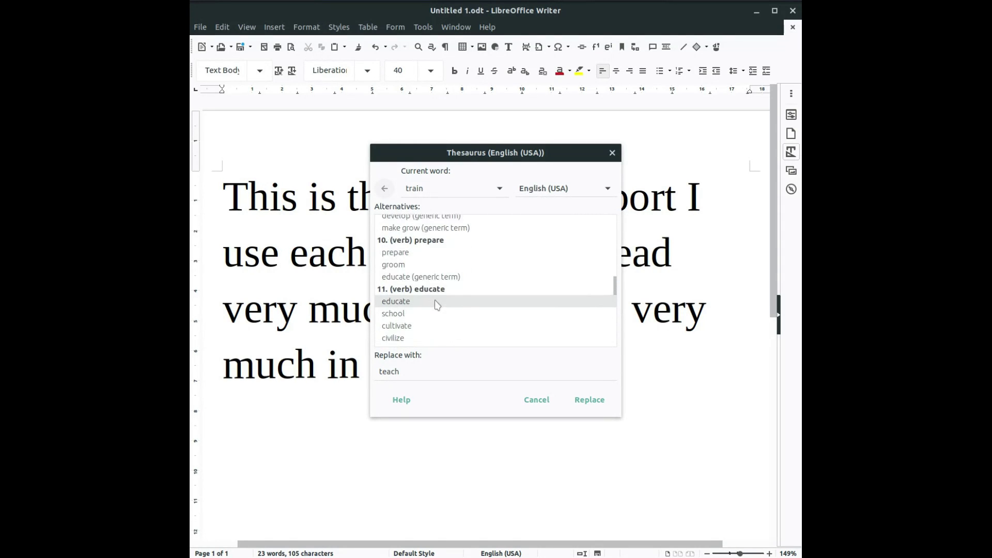
scroll(436, 305, down, 1)
scroll(436, 305, down, 1)
scroll(438, 306, down, 1)
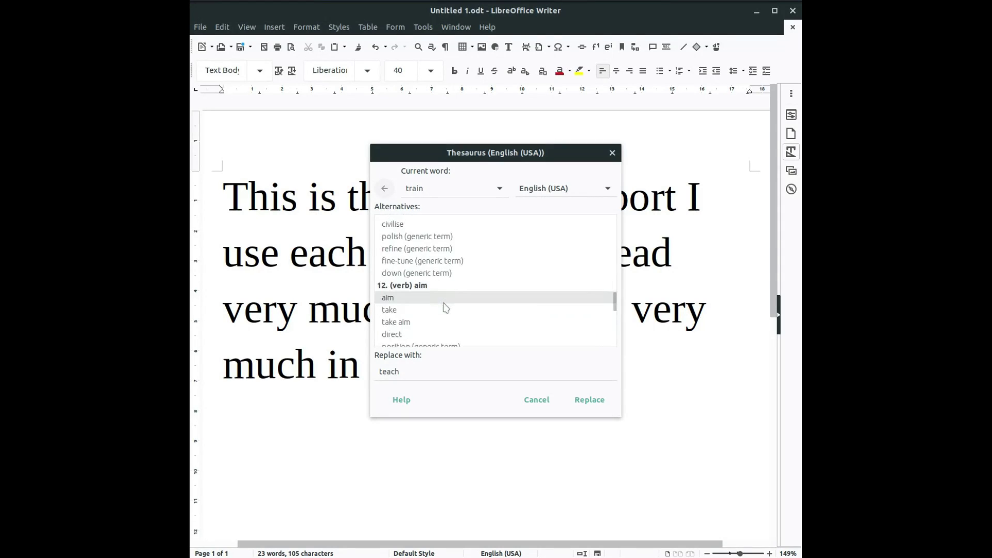
scroll(446, 307, down, 1)
scroll(446, 306, down, 1)
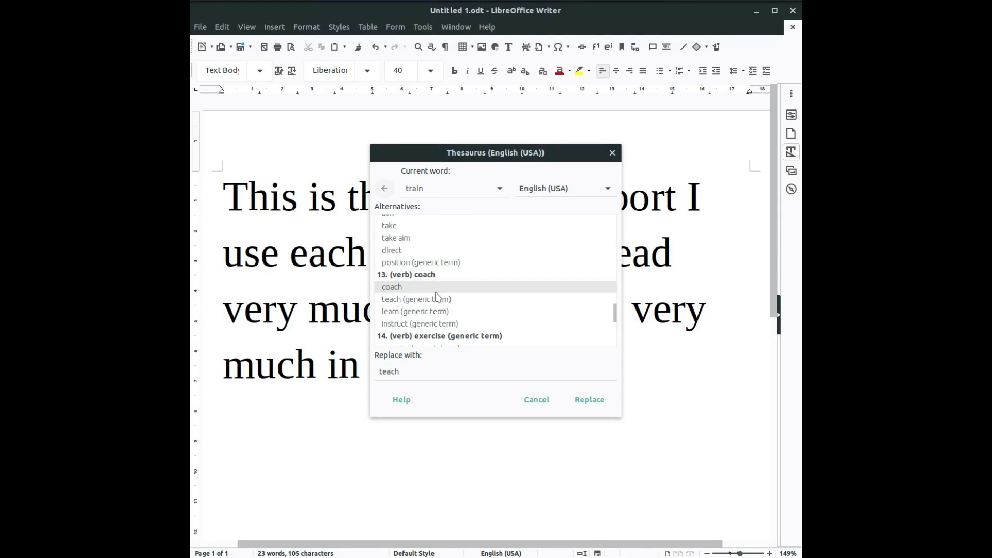
click(438, 288)
double_click(420, 324)
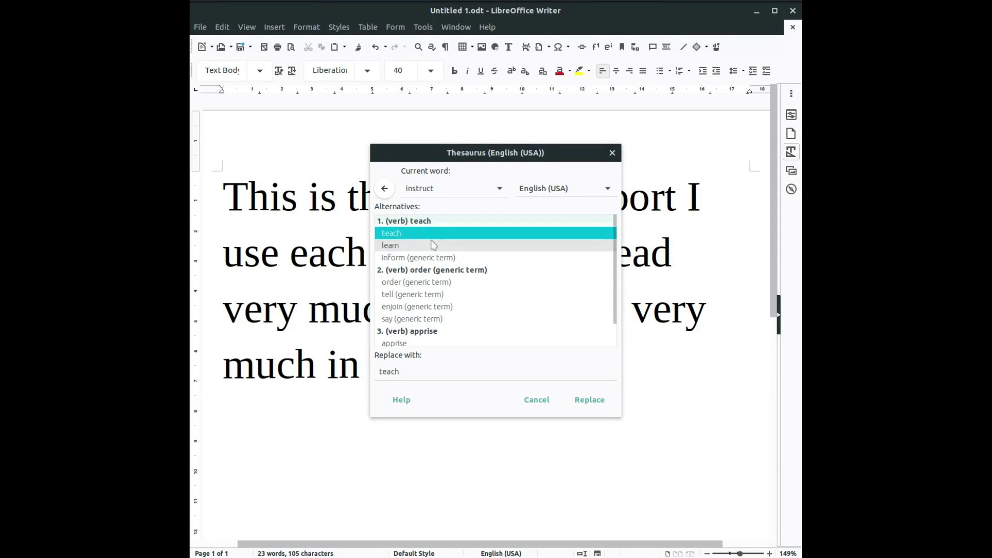
click(589, 399)
- Move the cursor through the last line, the word 'teach' and the word 'day'
click(383, 362)
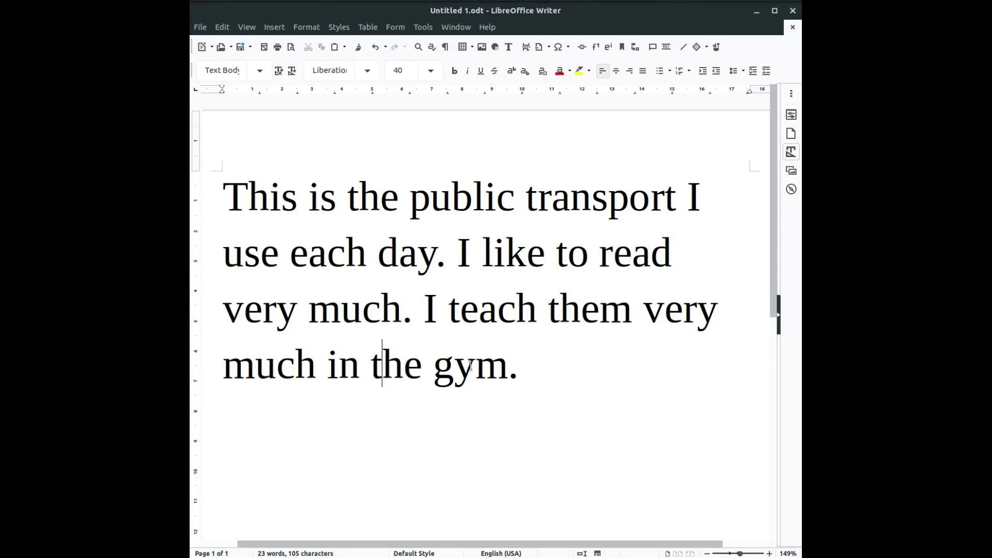
click(475, 362)
click(542, 363)
click(540, 310)
click(496, 310)
click(418, 255)
- Browse the Tools menu, then open the Thesaurus for 'gym'
click(422, 26)
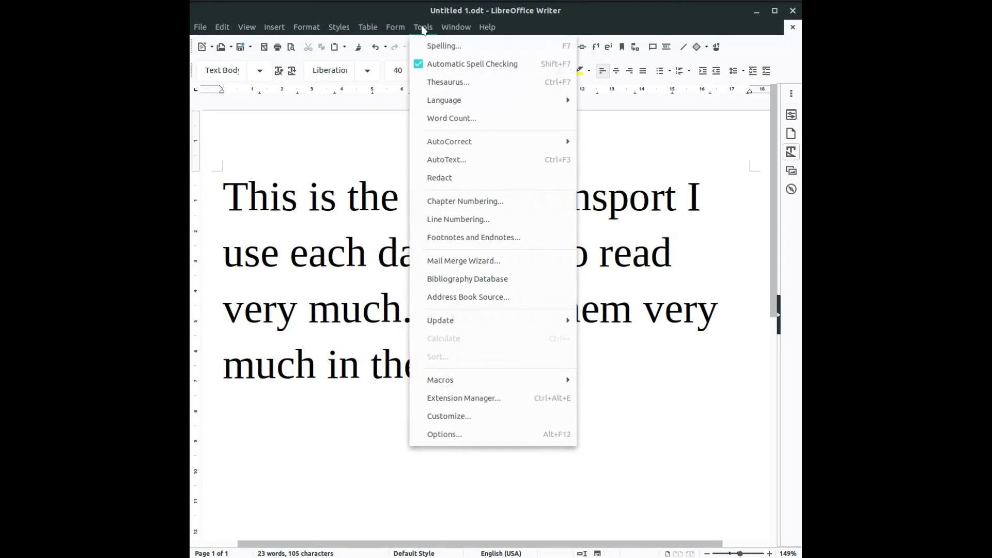
click(346, 195)
right_click(465, 356)
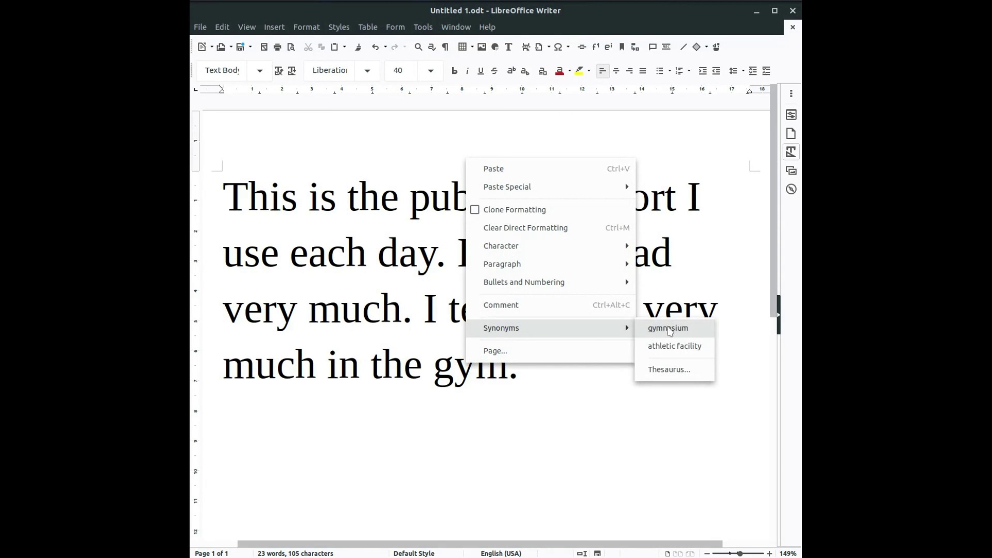
mouse_move(501, 327)
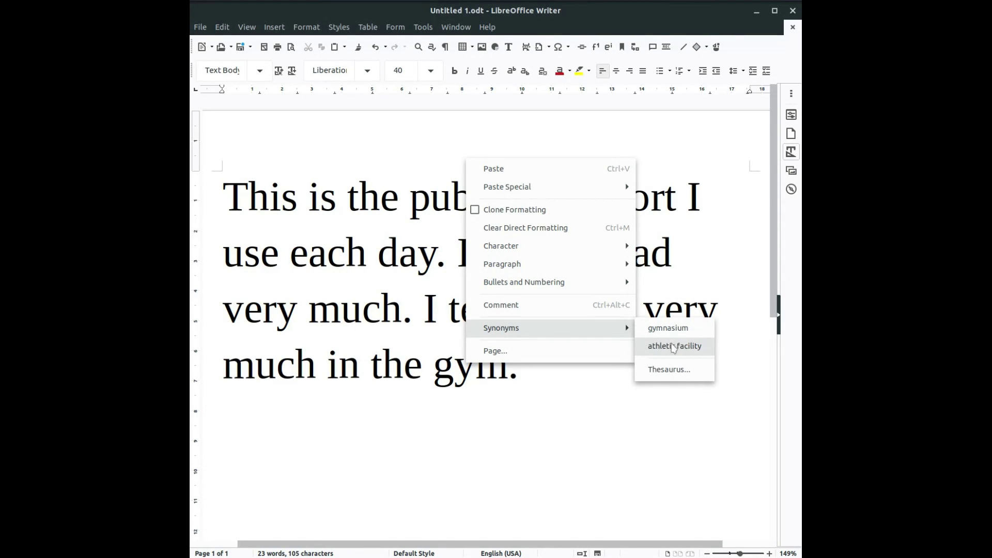
click(670, 375)
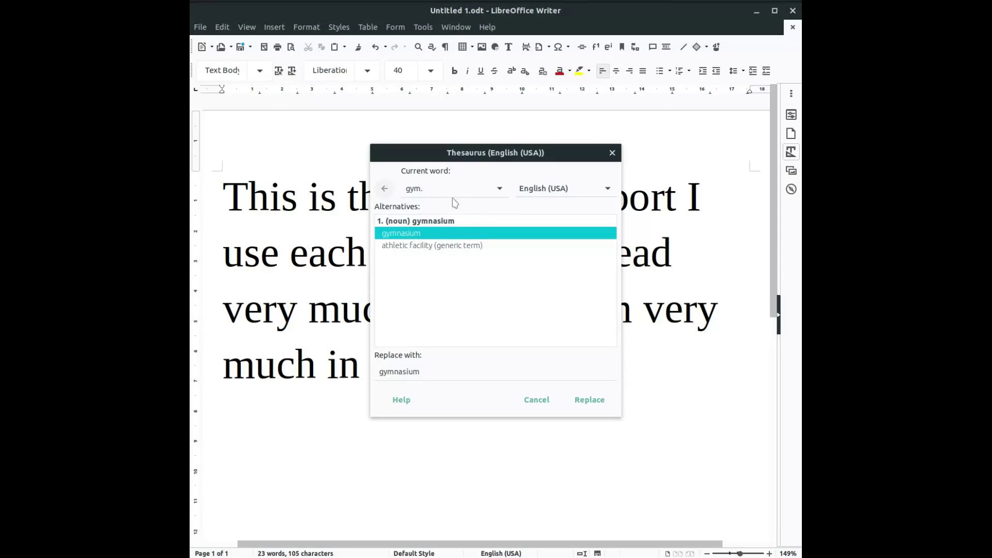
- Check the Current word list, then cancel the Thesaurus, leaving 'gym' unchanged
click(499, 189)
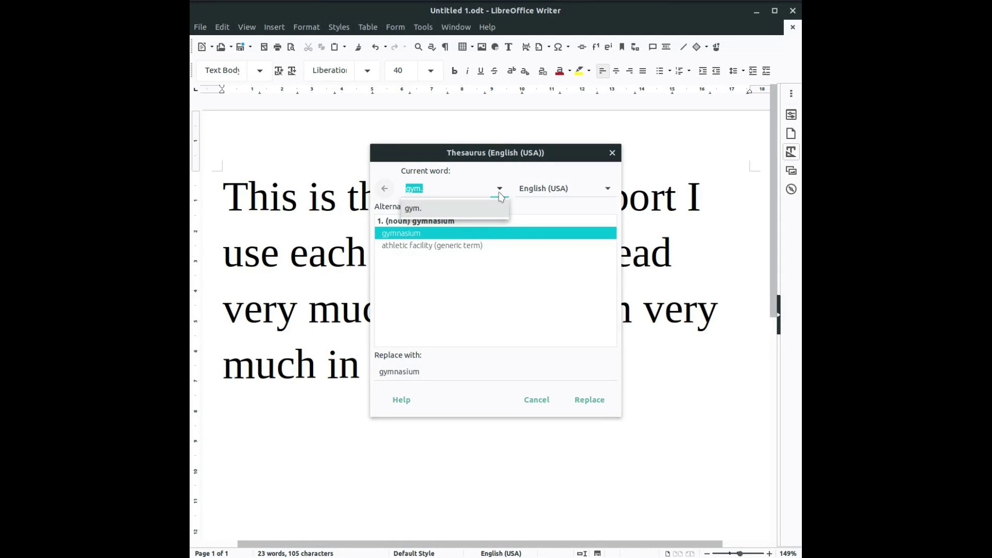
click(537, 399)
click(523, 364)
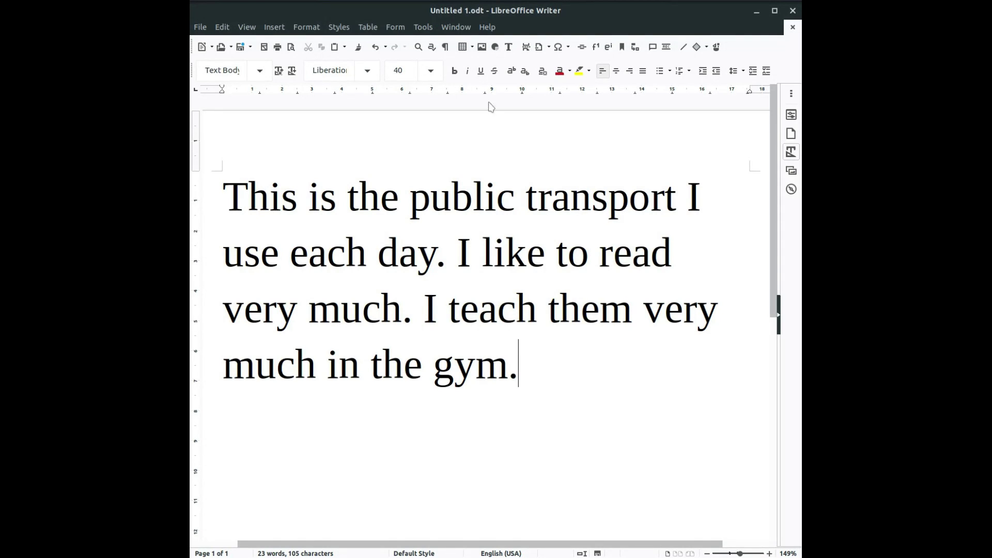
- Show the About LibreOffice information, version 6.3.0.4, from the Help menu
click(487, 27)
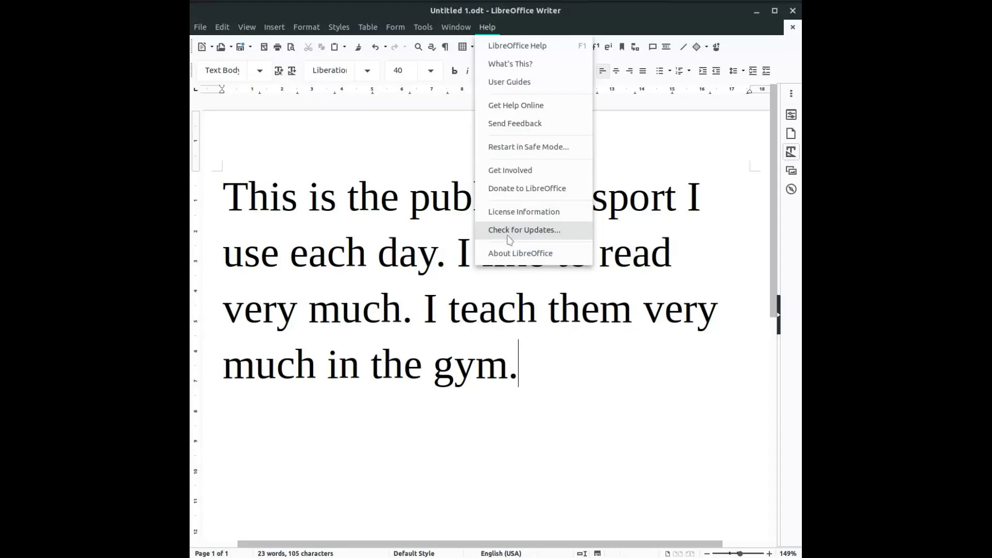
click(512, 256)
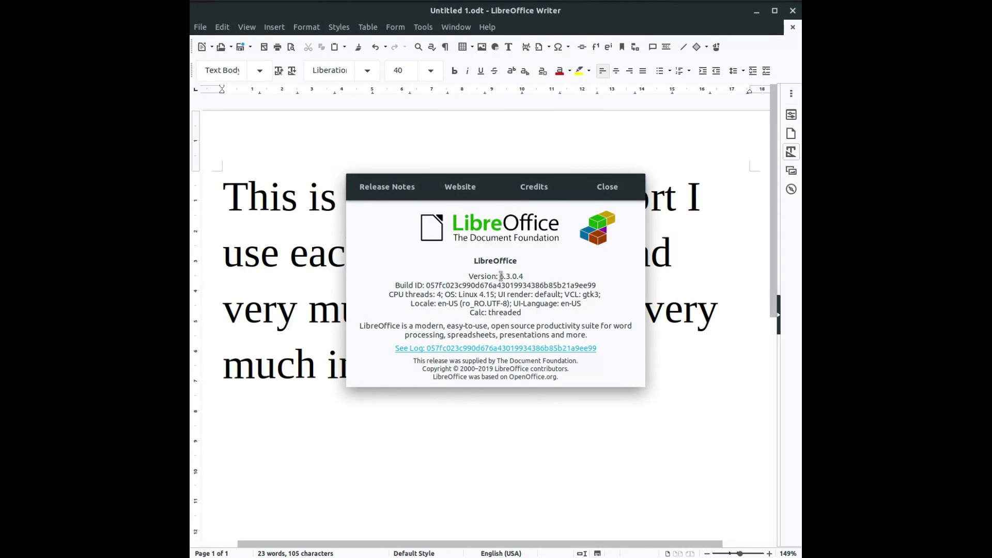